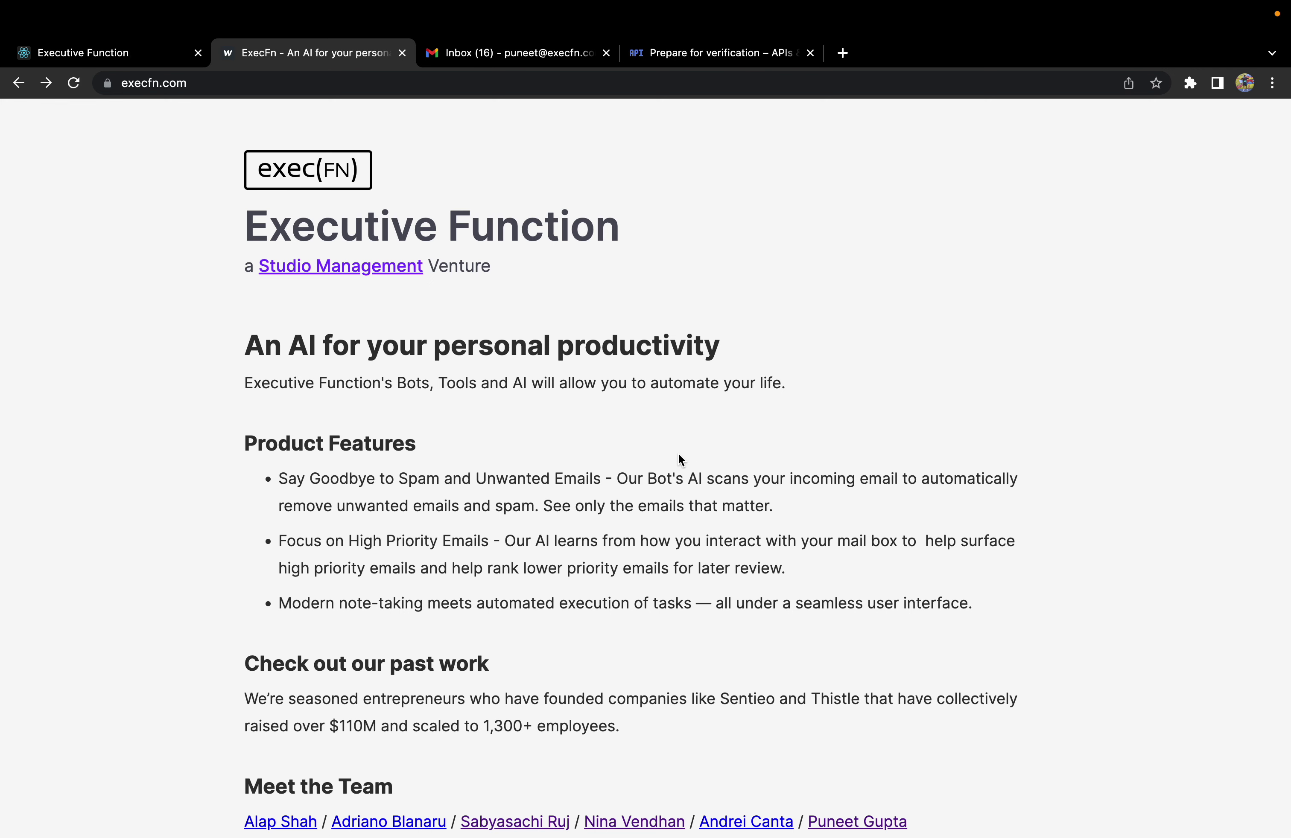
Review the execfn.com homepage from the product features down to the team, recruiting and policy links.
scroll(679, 455, "down", 3)
scroll(678, 457, "down", 2)
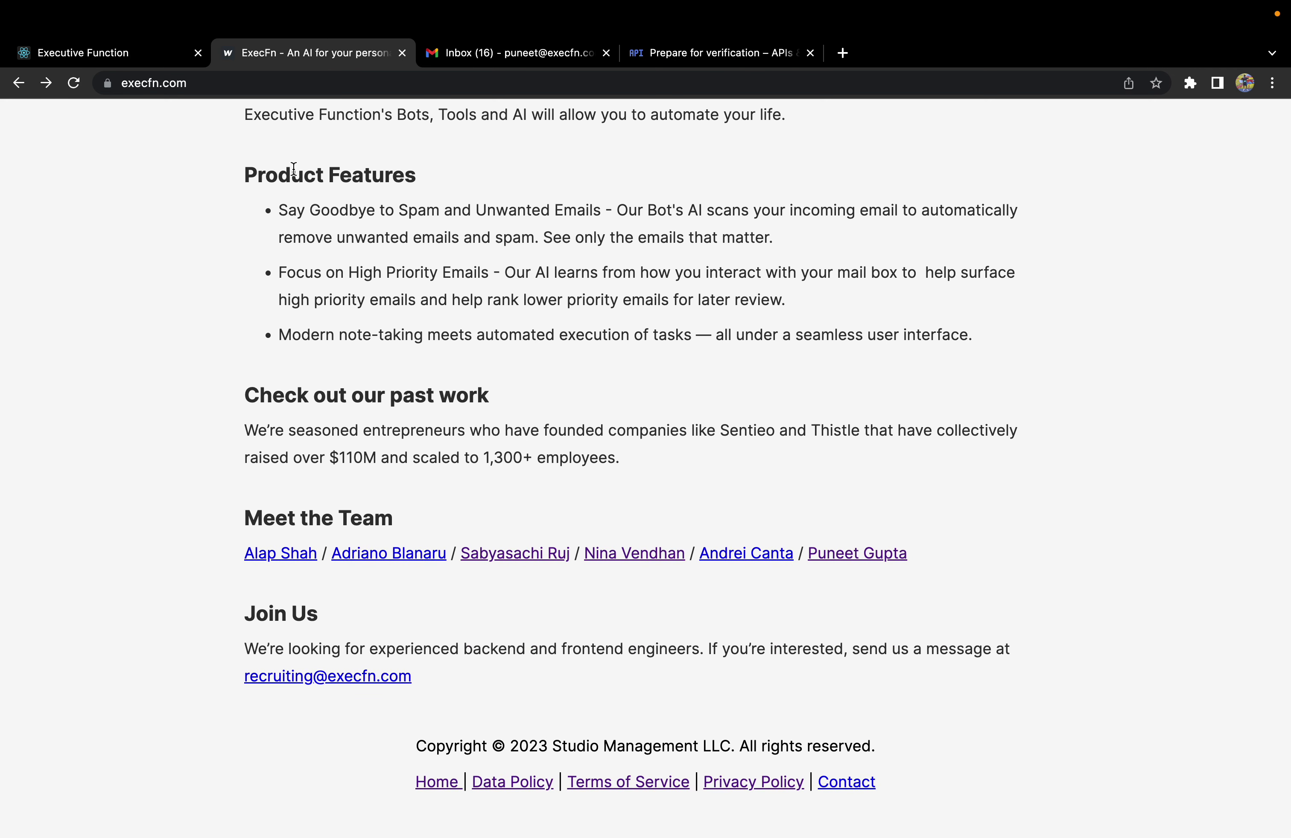
scroll(234, 222, "up", 5)
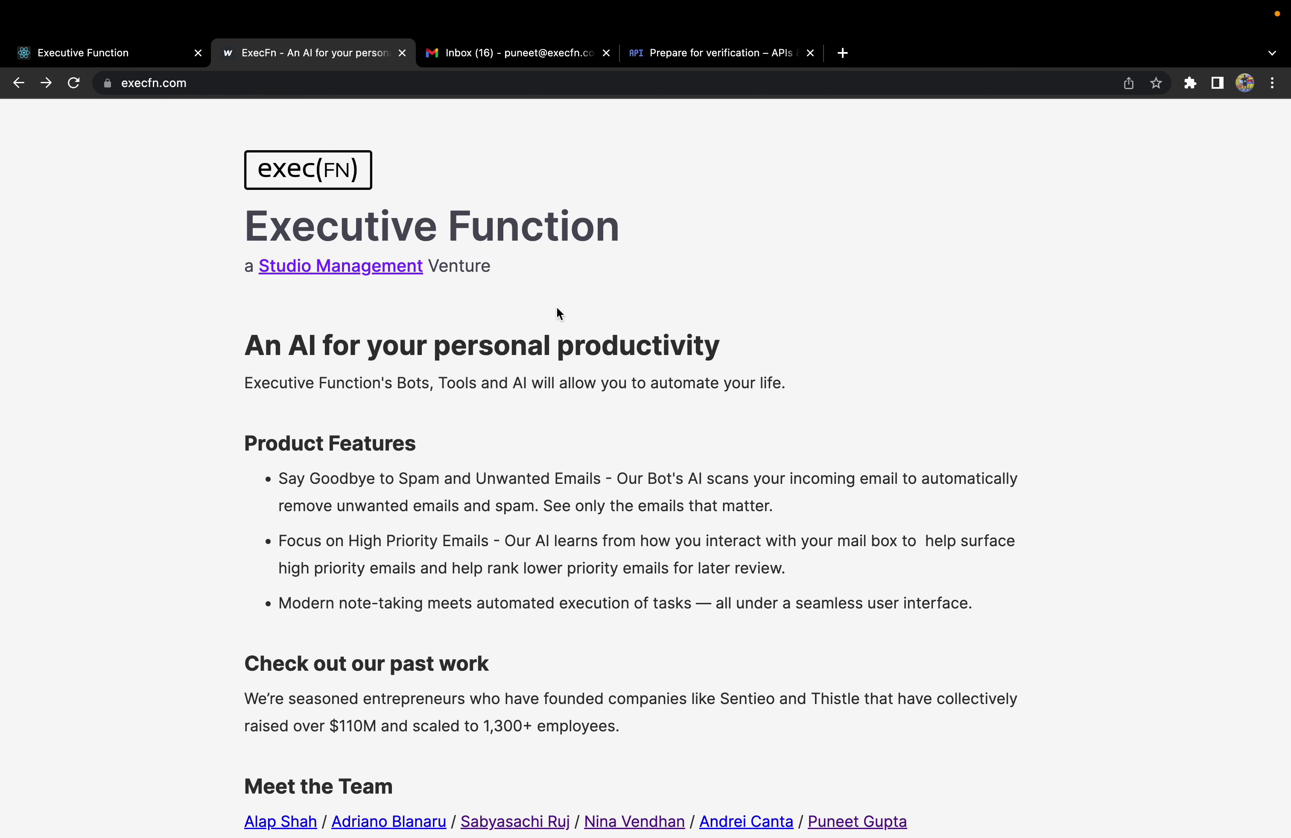
scroll(365, 362, "down", 4)
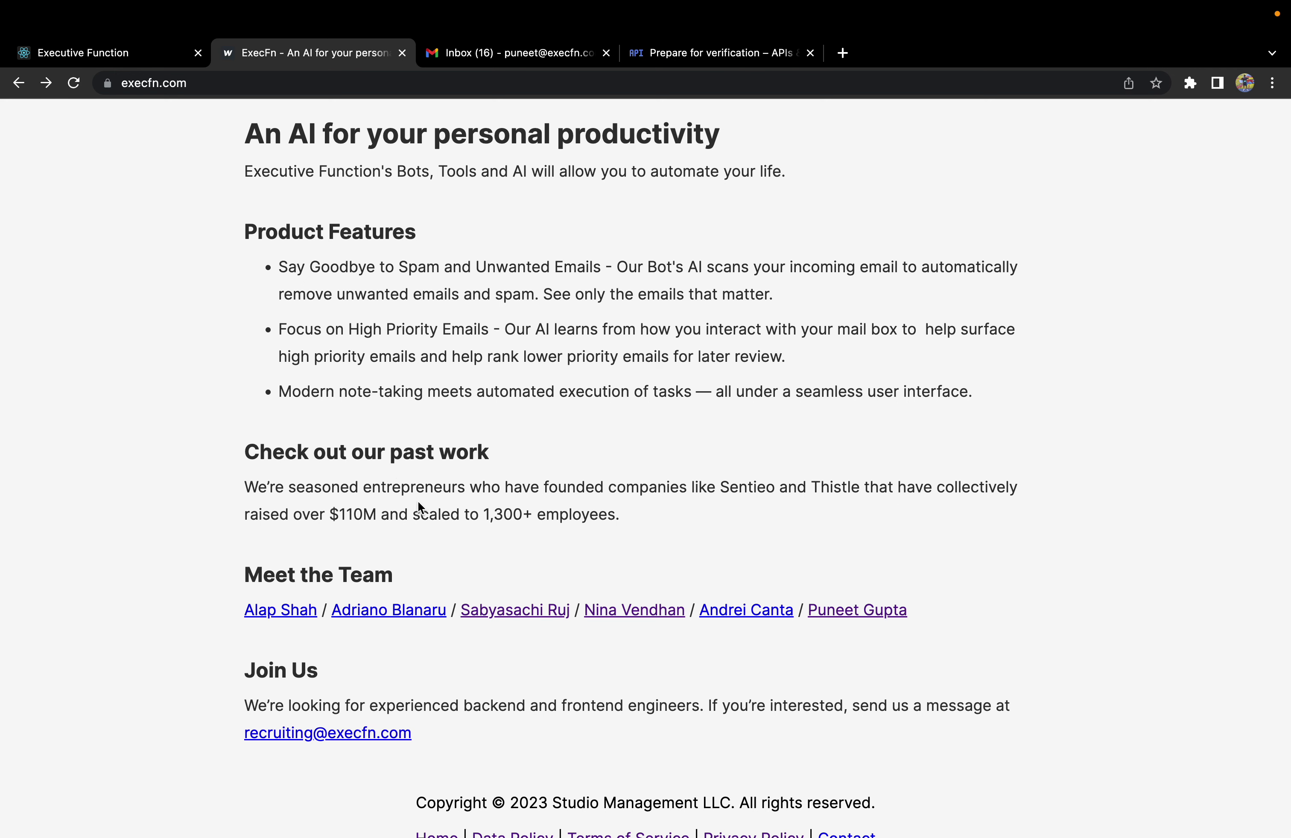
scroll(475, 589, "down", 2)
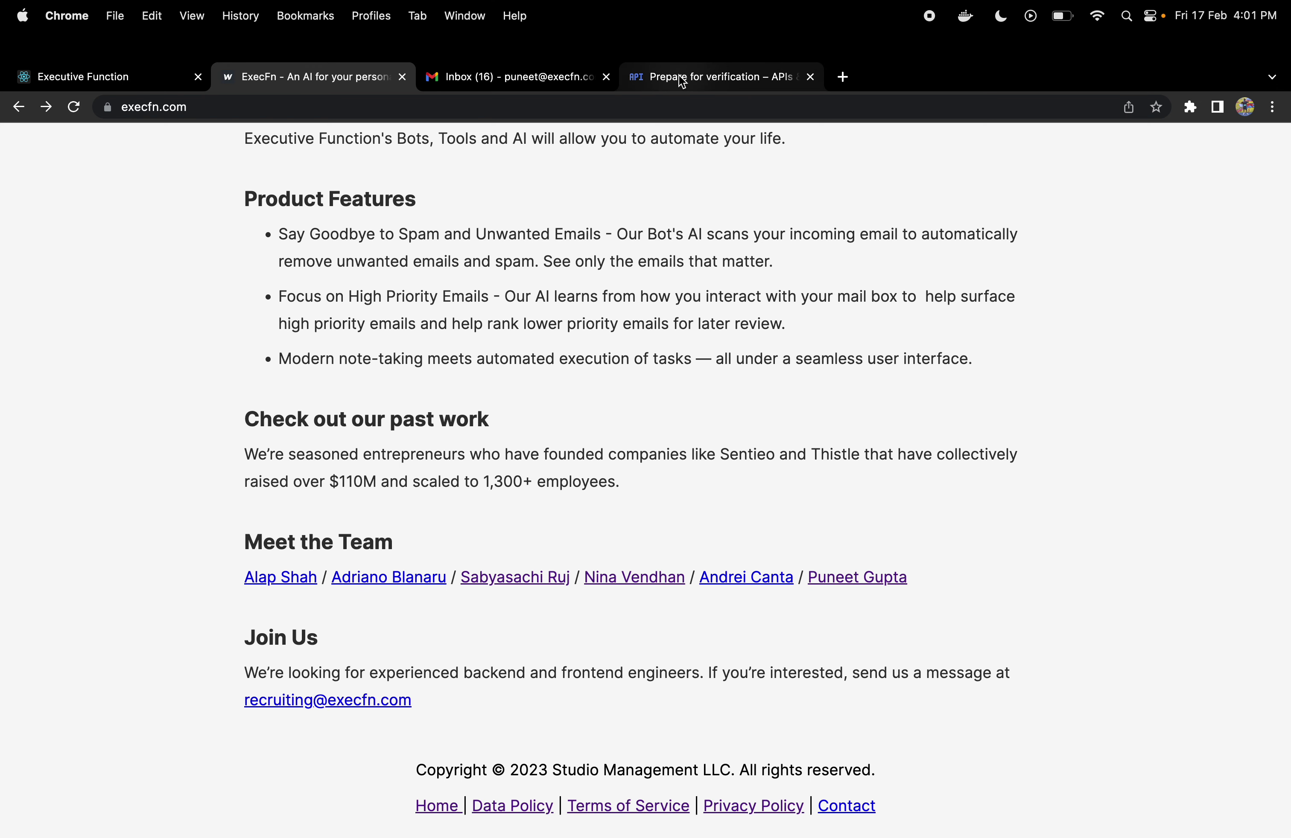
Review the non-sensitive, sensitive and restricted scopes on the Google Cloud Prepare for verification page.
left_click(681, 82)
scroll(583, 305, "up", 5)
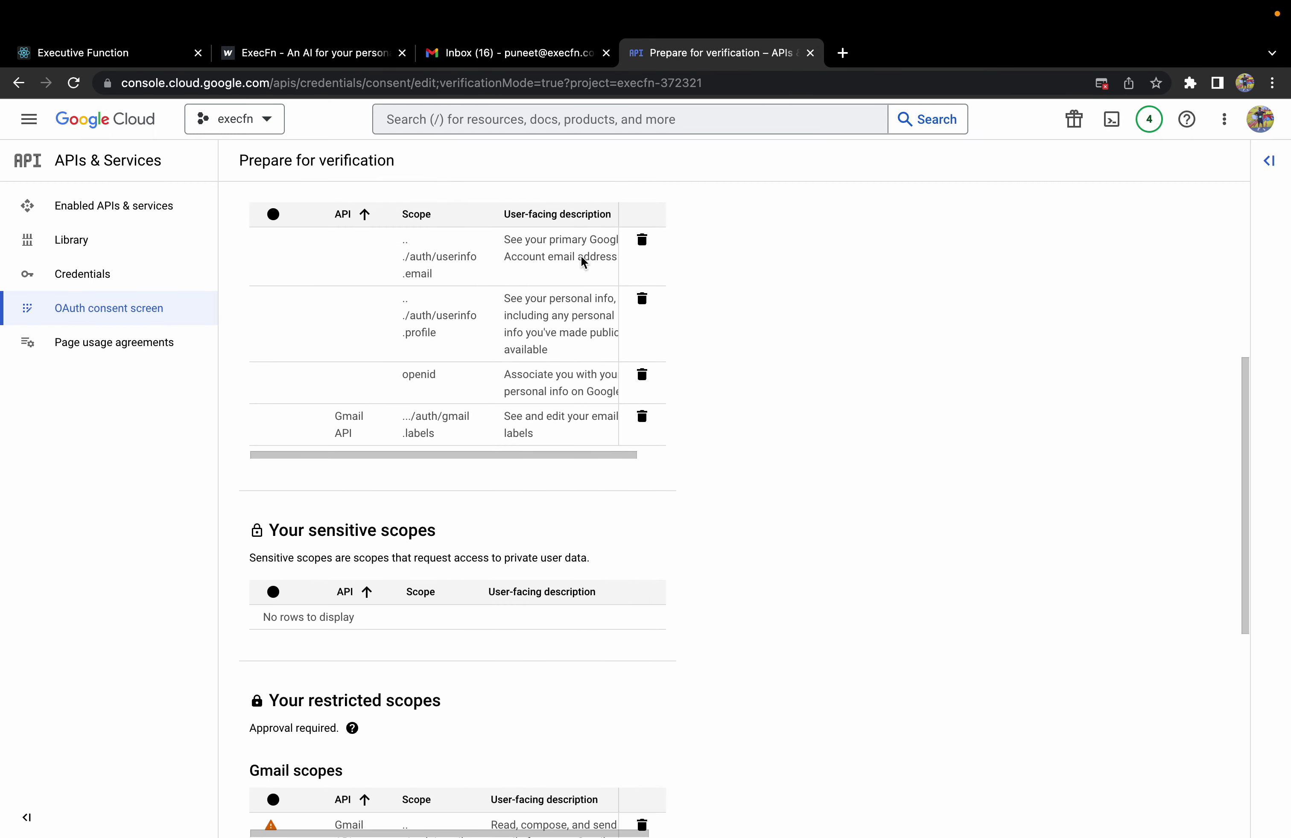
scroll(580, 261, "down", 2)
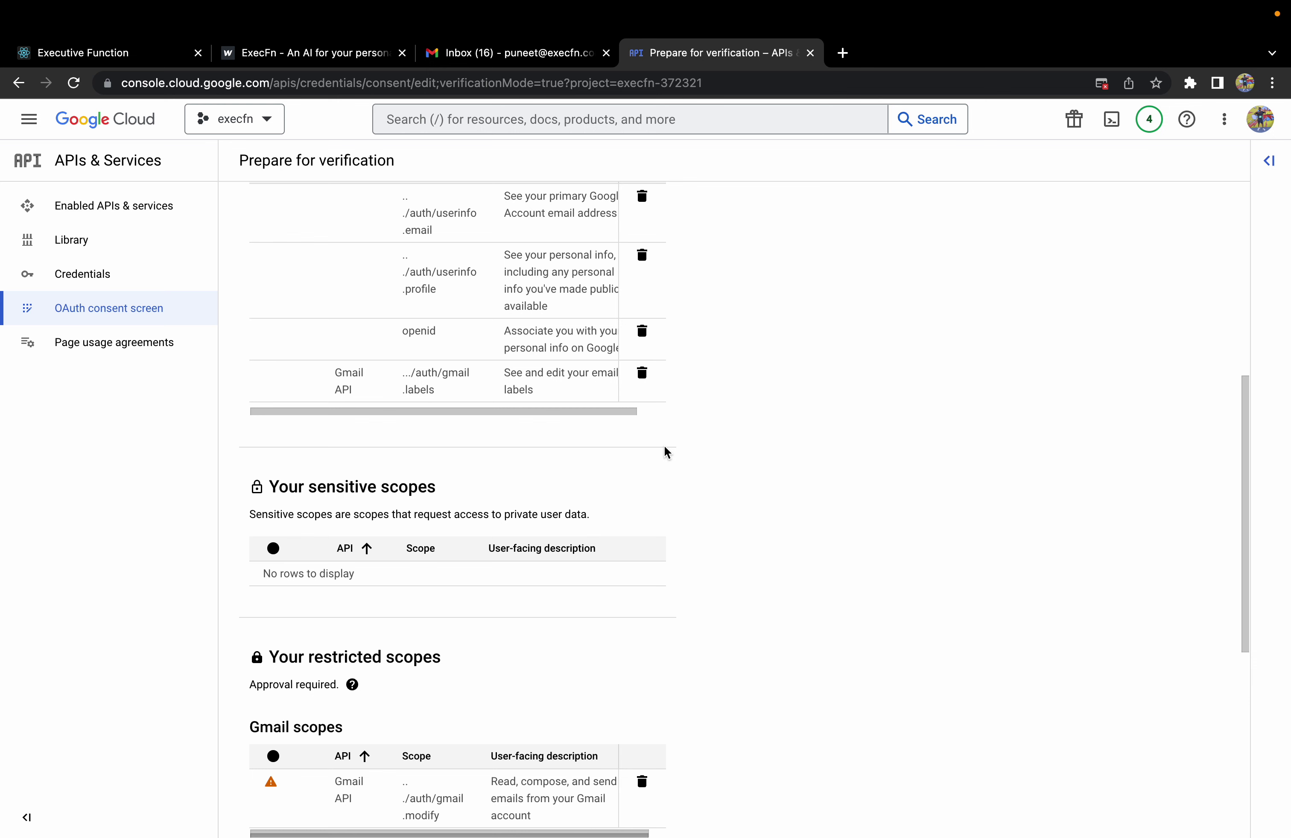
scroll(664, 447, "up", 3)
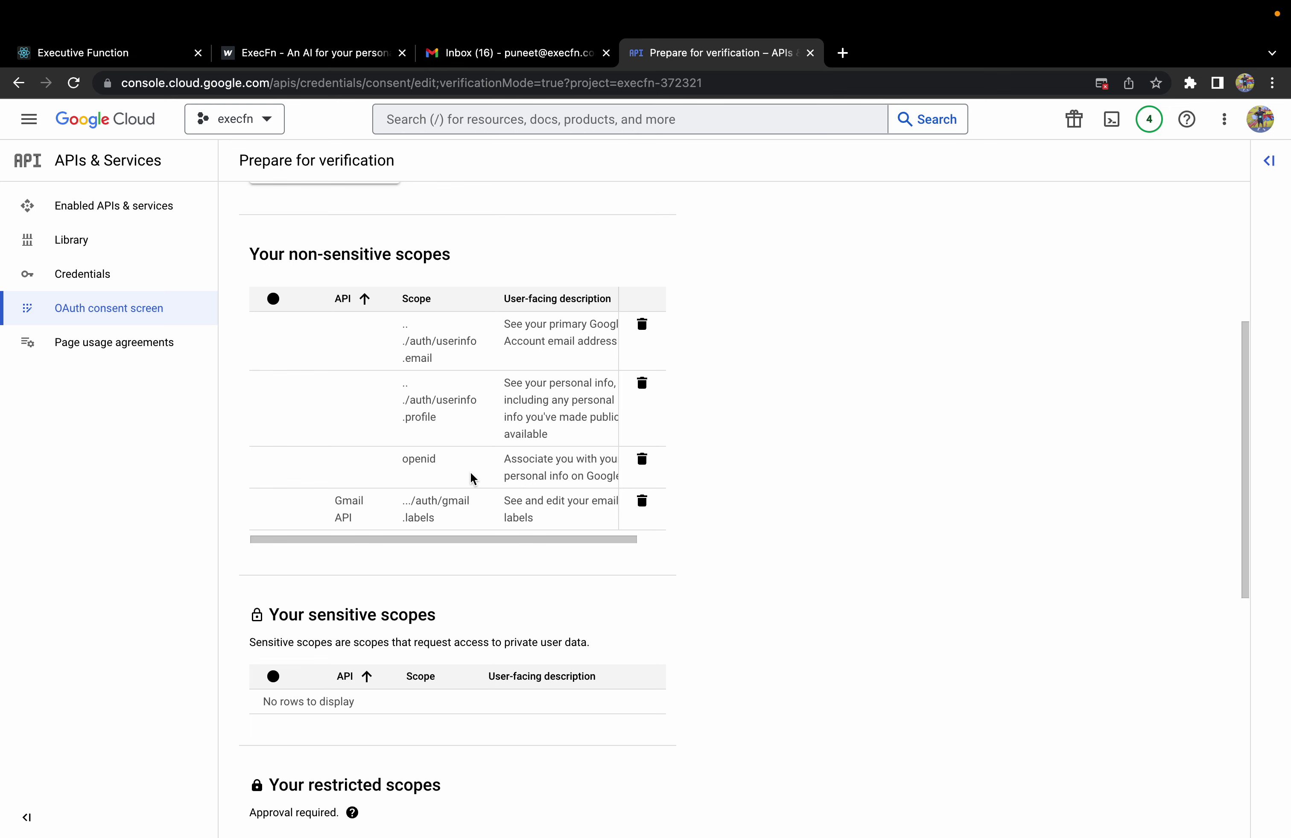
scroll(470, 477, "down", 1)
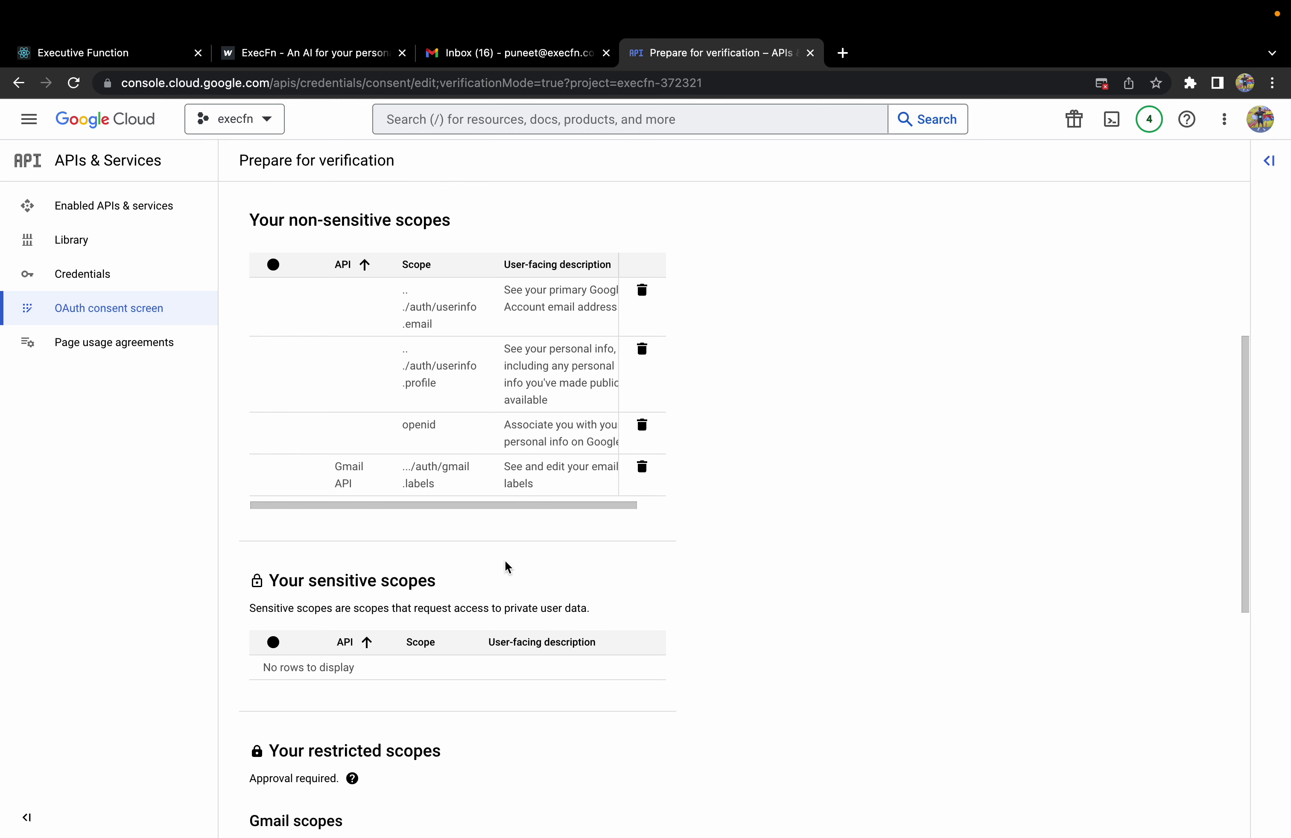
scroll(473, 477, "down", 1)
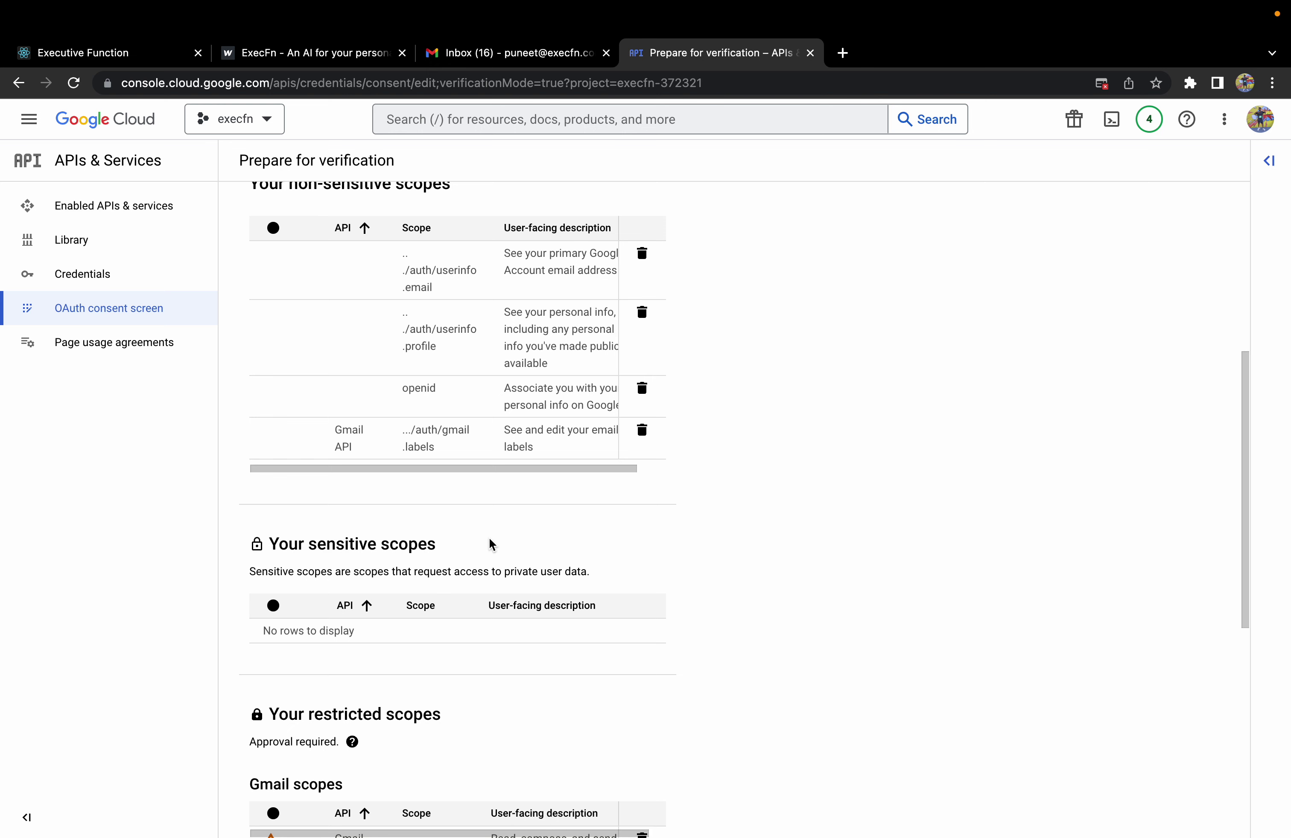
scroll(489, 538, "down", 6)
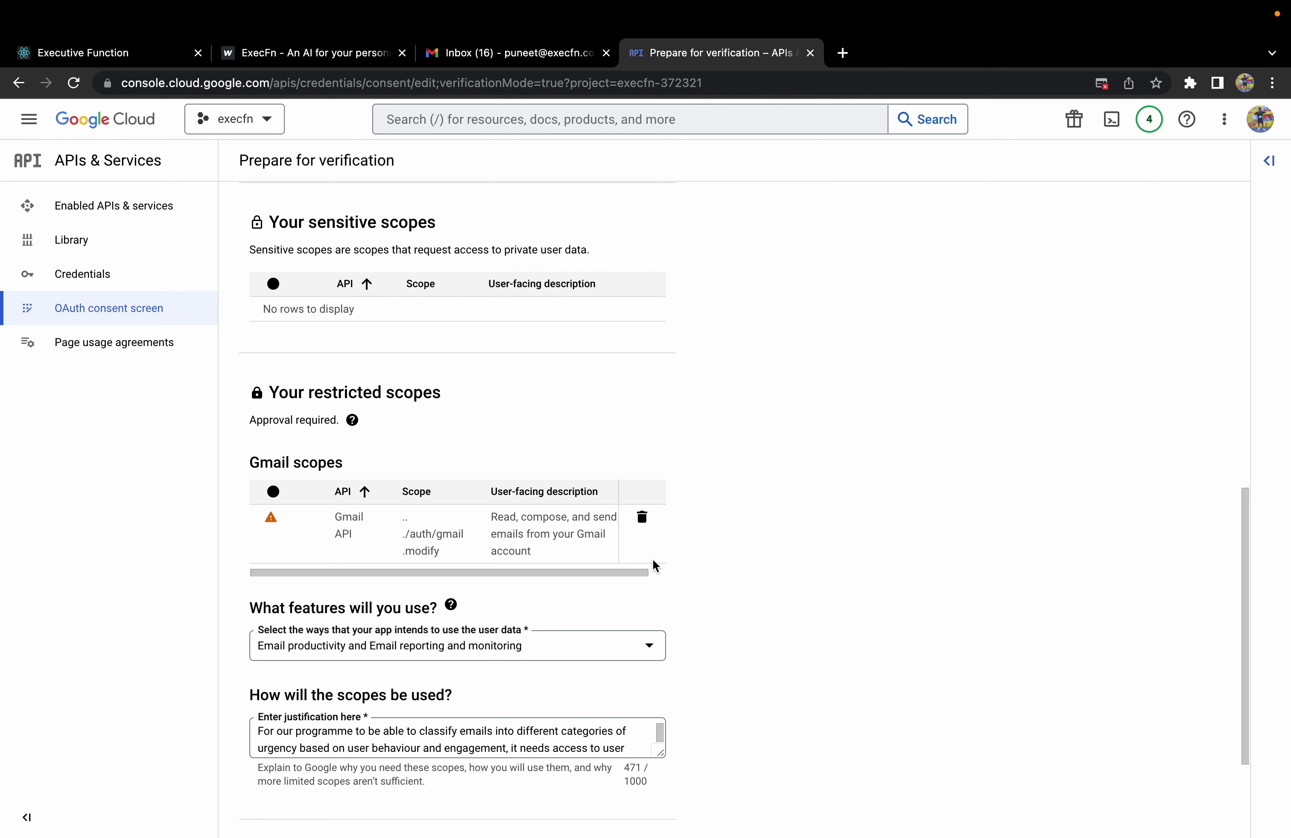
Check the Gmail inbox and sign in to emailzap.execfn.com with the listed Google account.
left_click(498, 55)
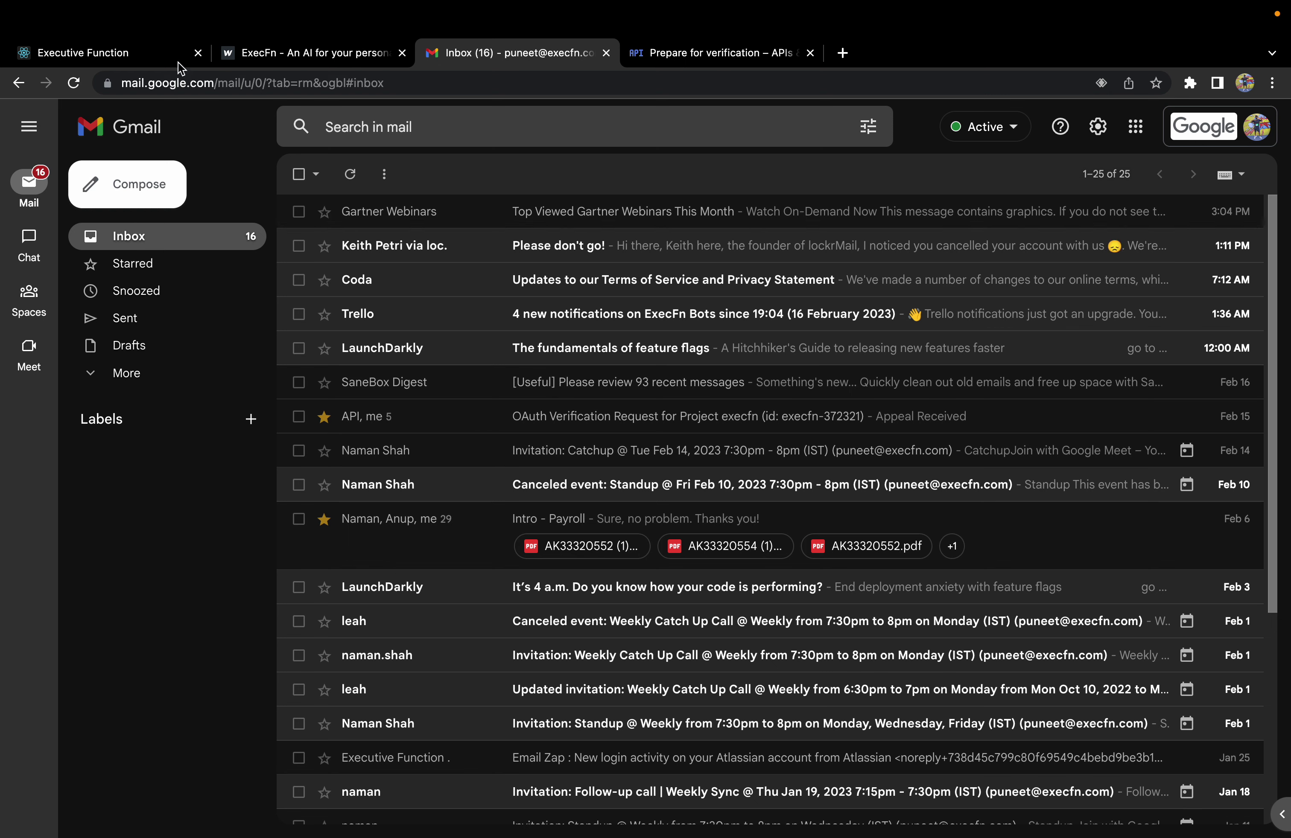
left_click(104, 53)
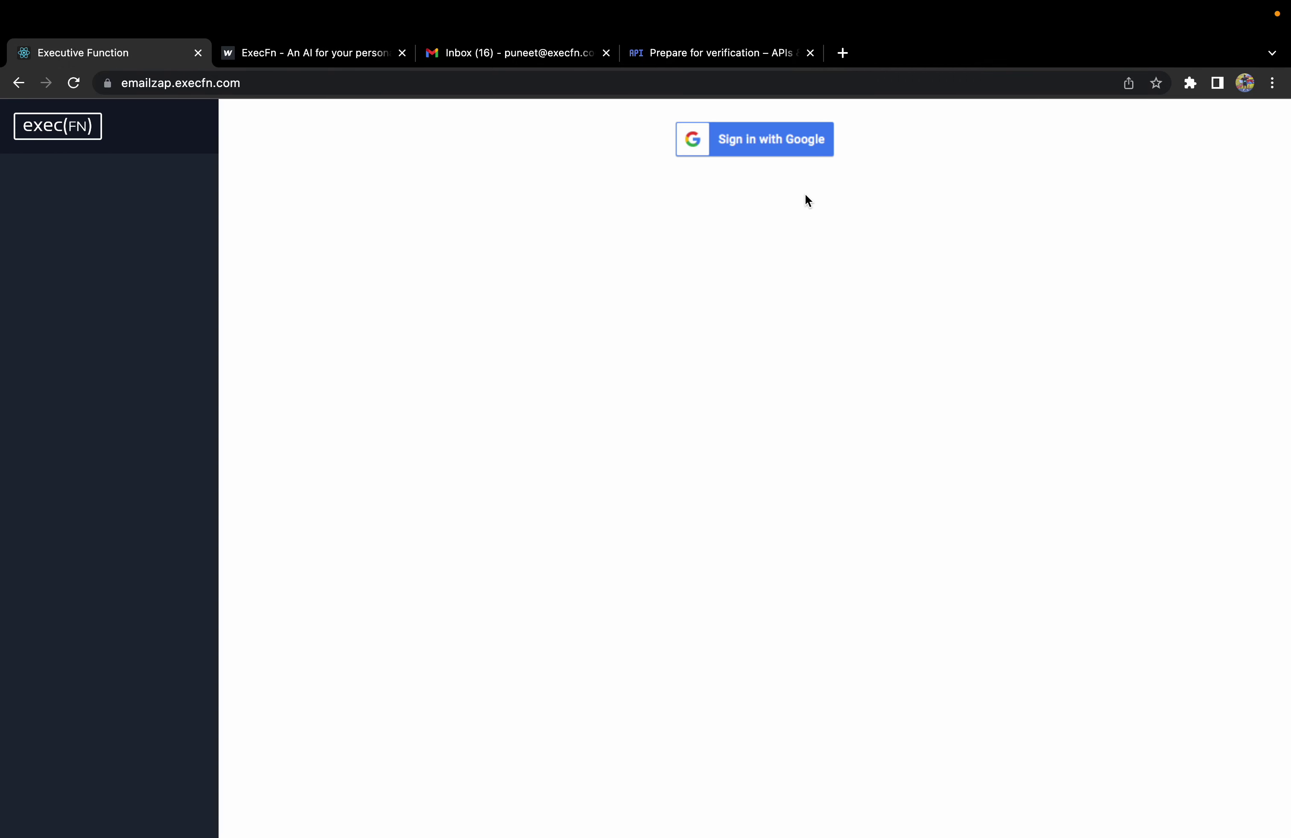
left_click(770, 146)
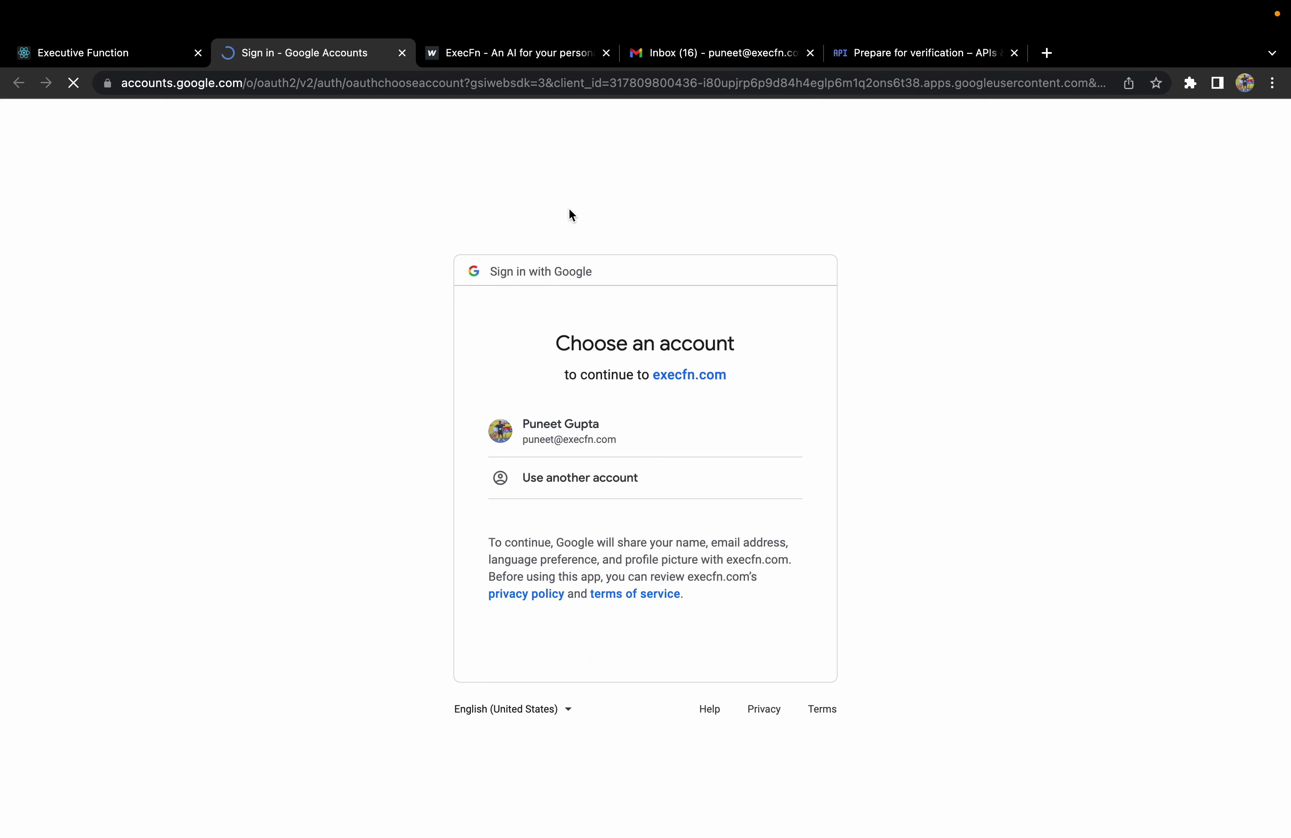
left_click(530, 438)
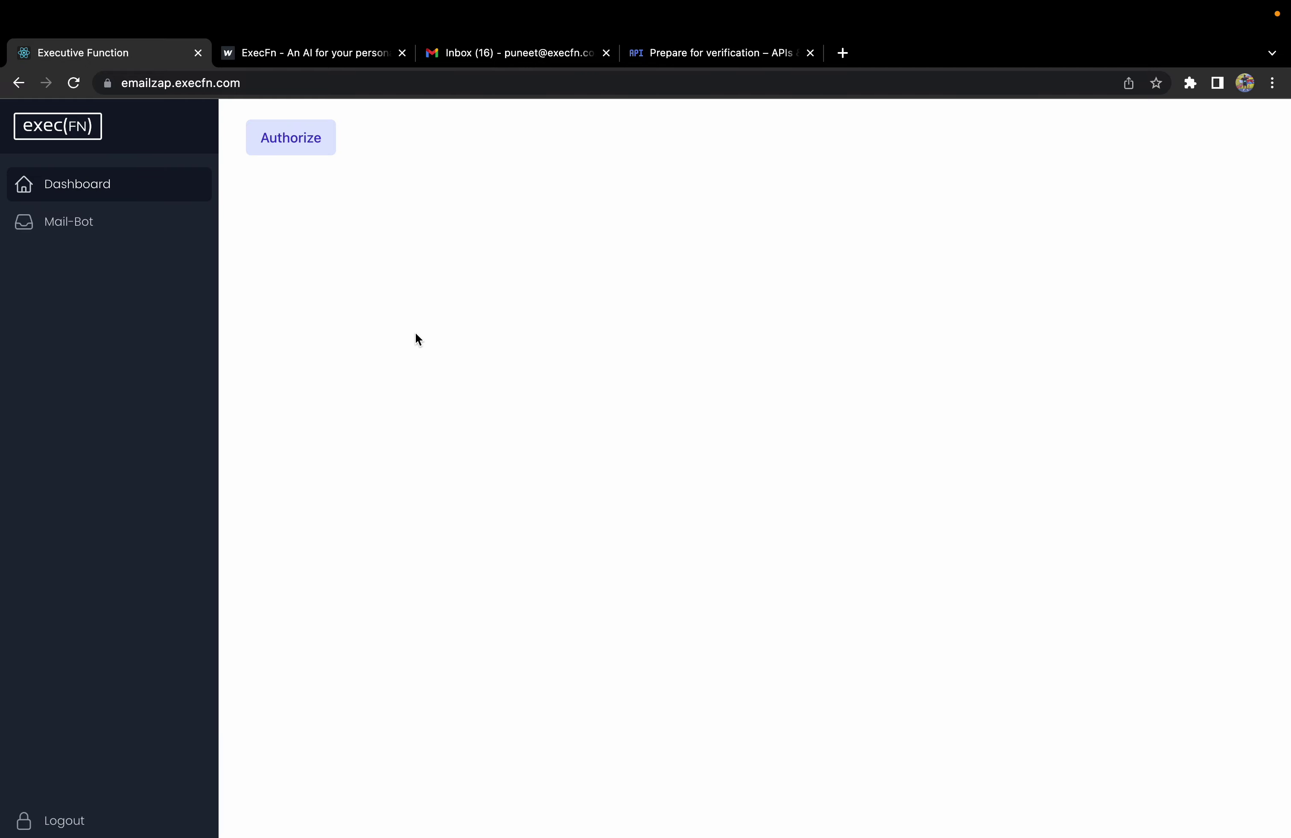
Start authorizing the app for the Google account and proceed past the unverified-app warning to the permissions request.
left_click(313, 141)
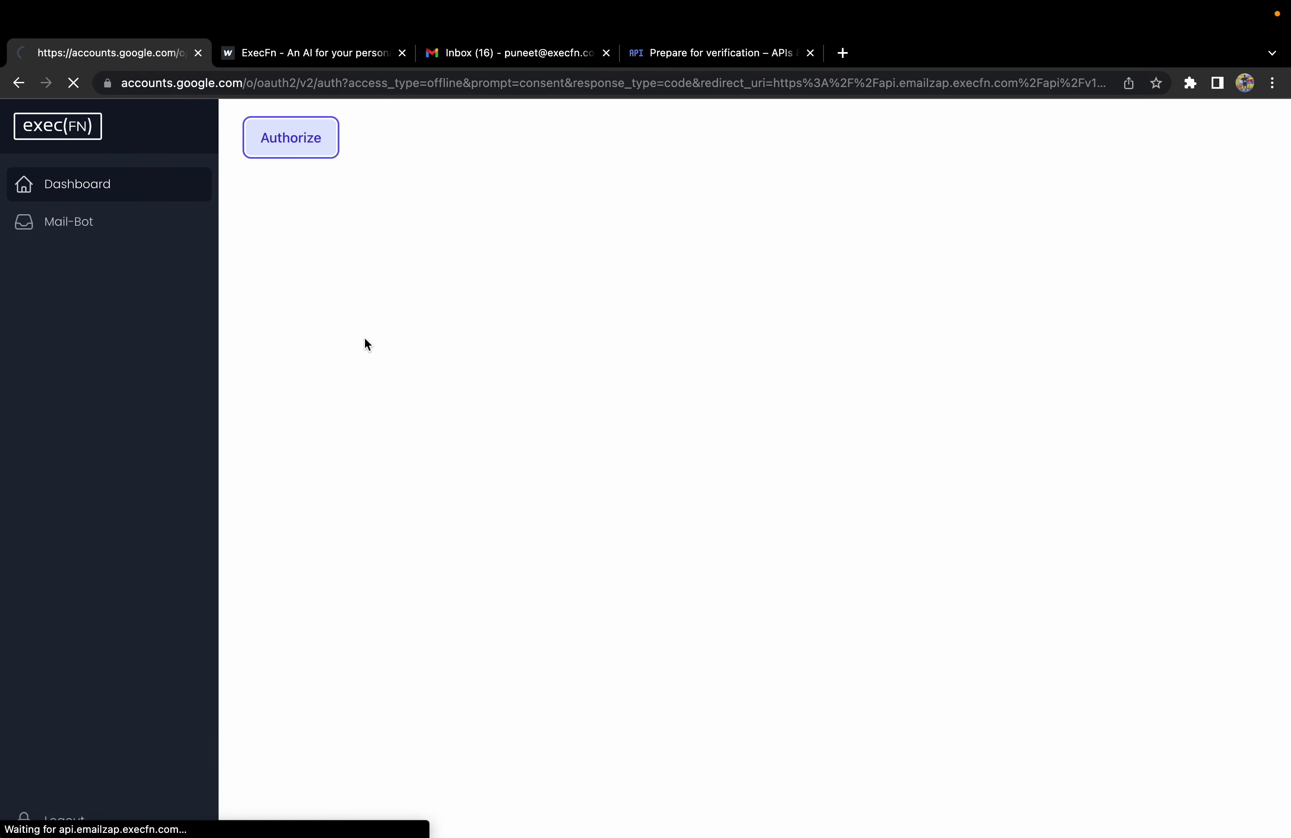
left_click(566, 422)
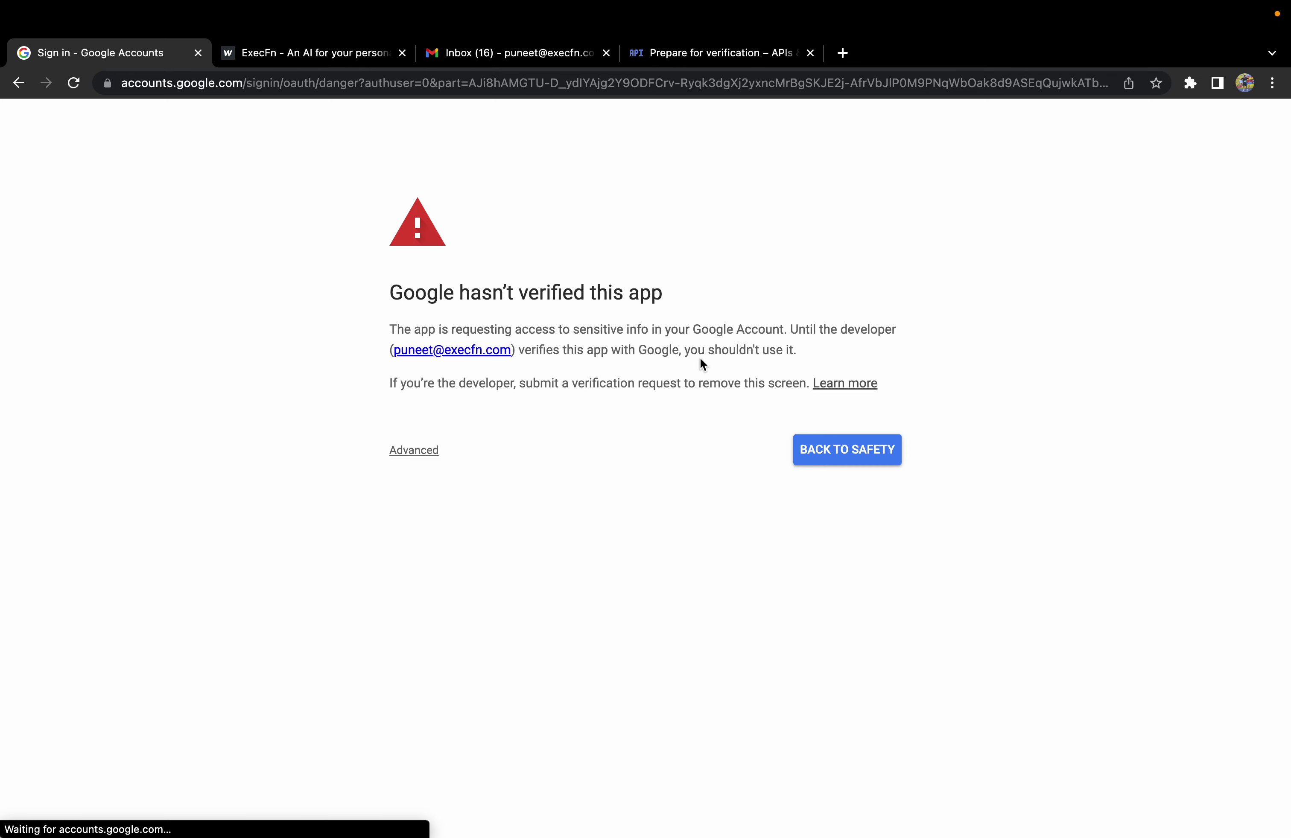
left_click(426, 451)
left_click(432, 552)
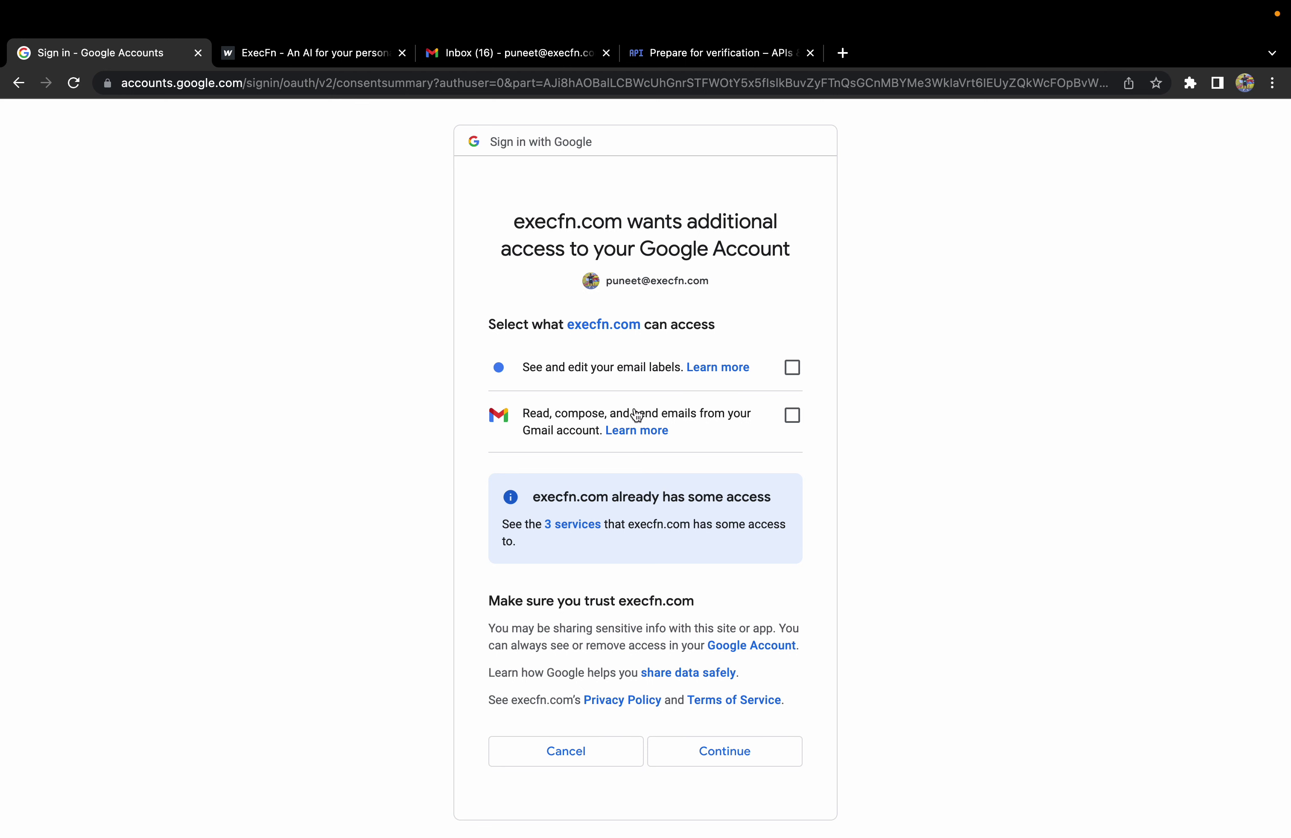
Open the scope selection for the execfn project in Google Cloud and filter the scopes by "gmail".
left_click(771, 53)
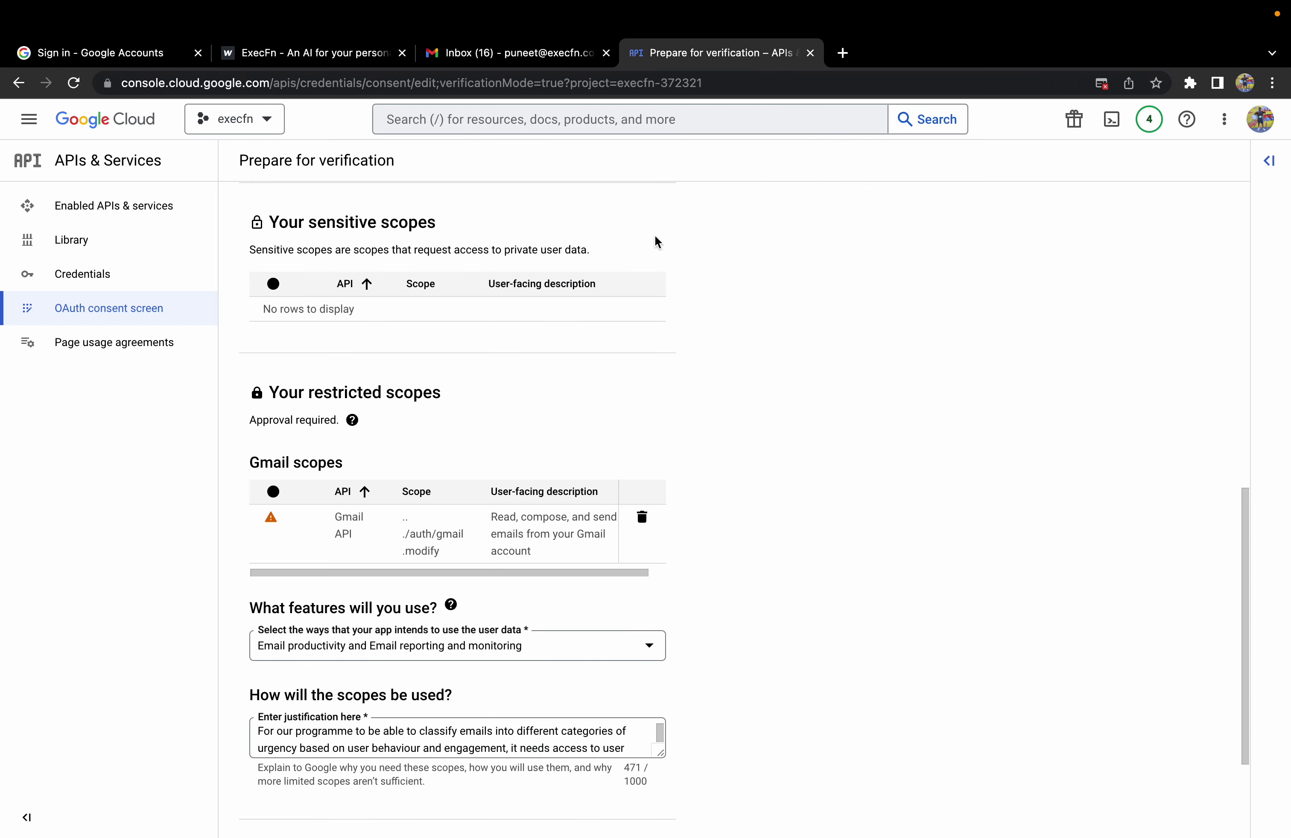
scroll(654, 235, "down", 3)
scroll(619, 491, "up", 15)
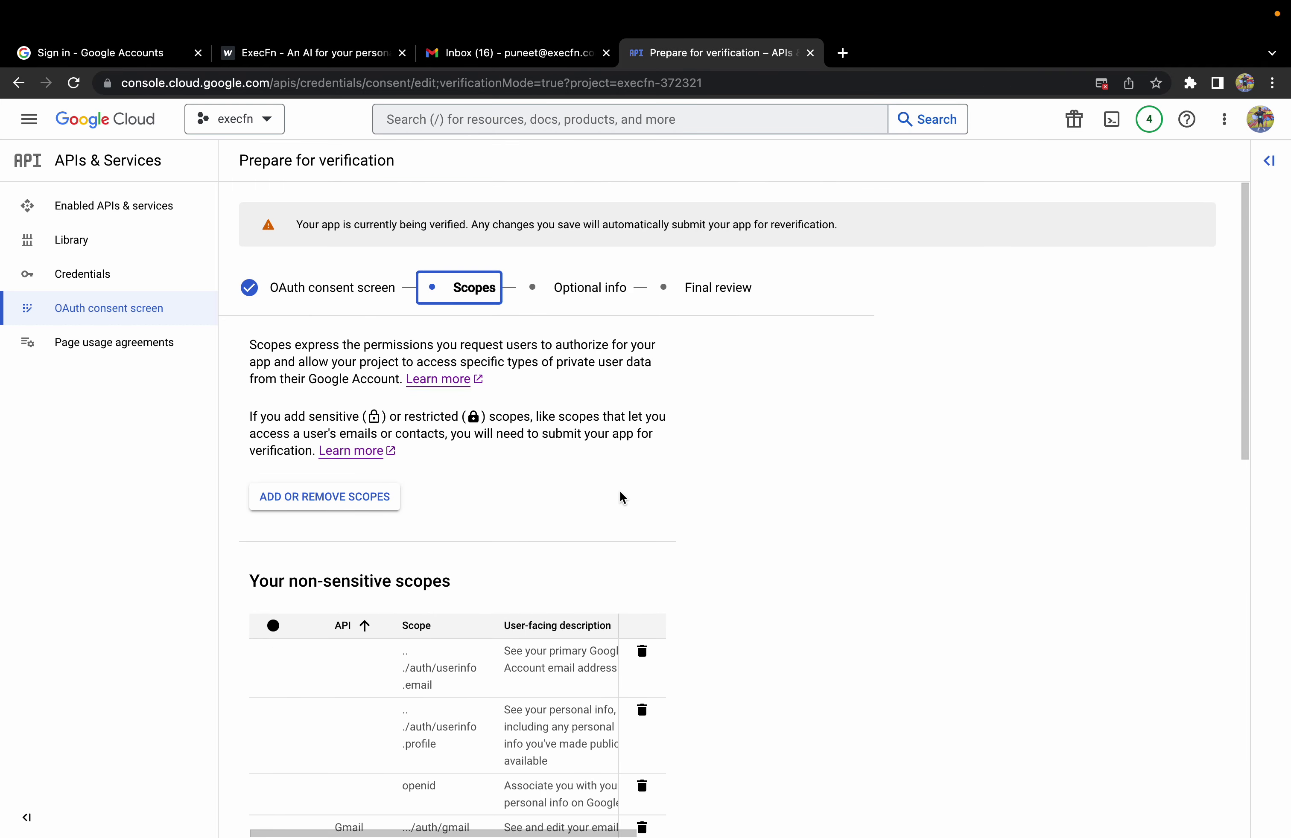
scroll(620, 490, "down", 15)
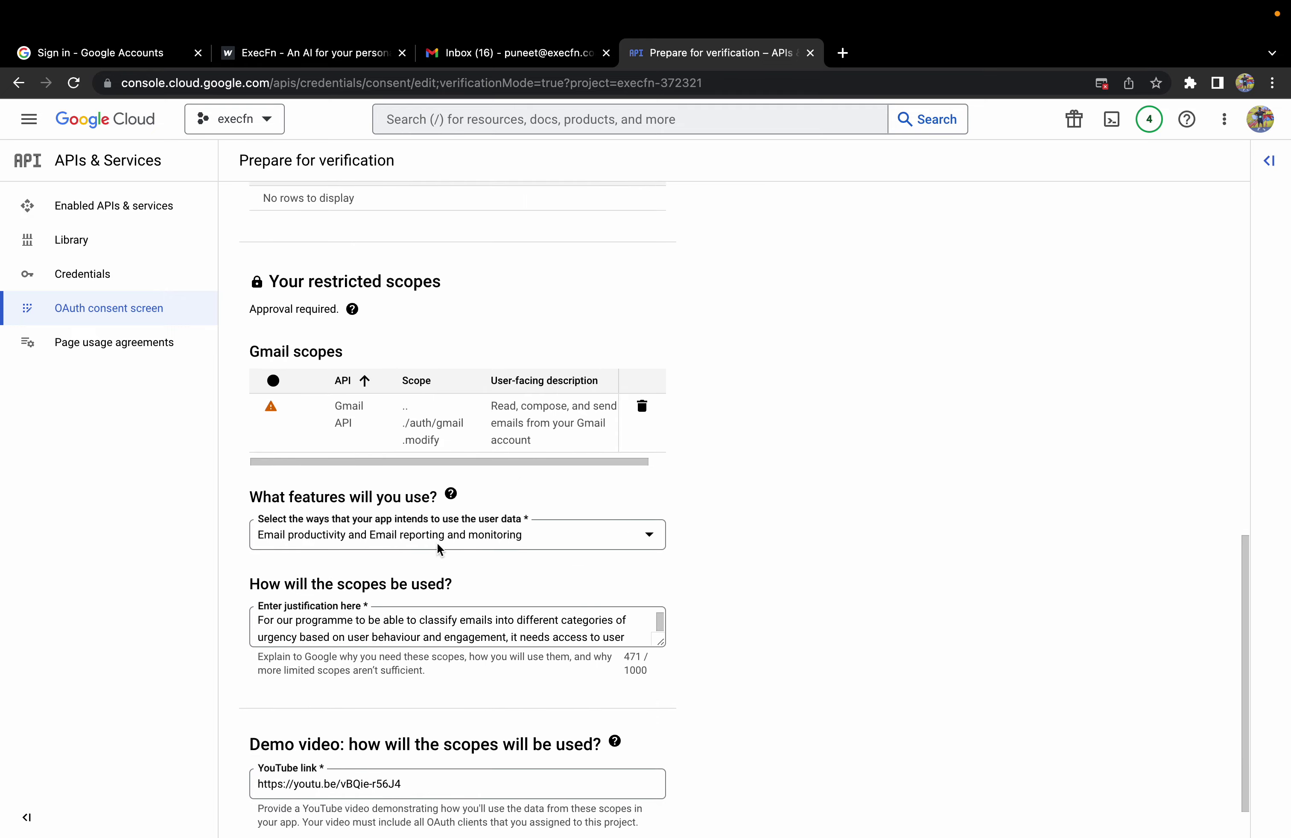
scroll(438, 545, "up", 10)
left_click(385, 352)
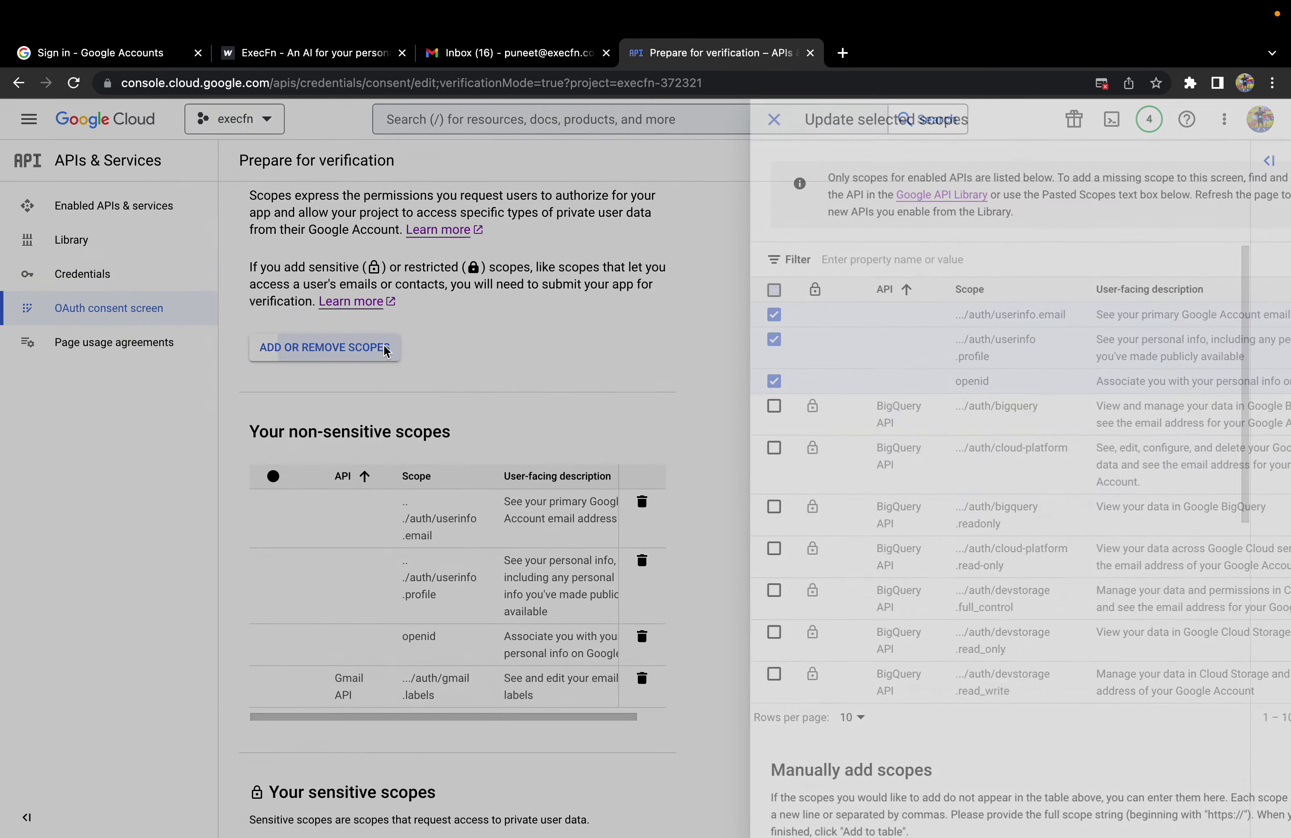
left_click(763, 261)
type("gm")
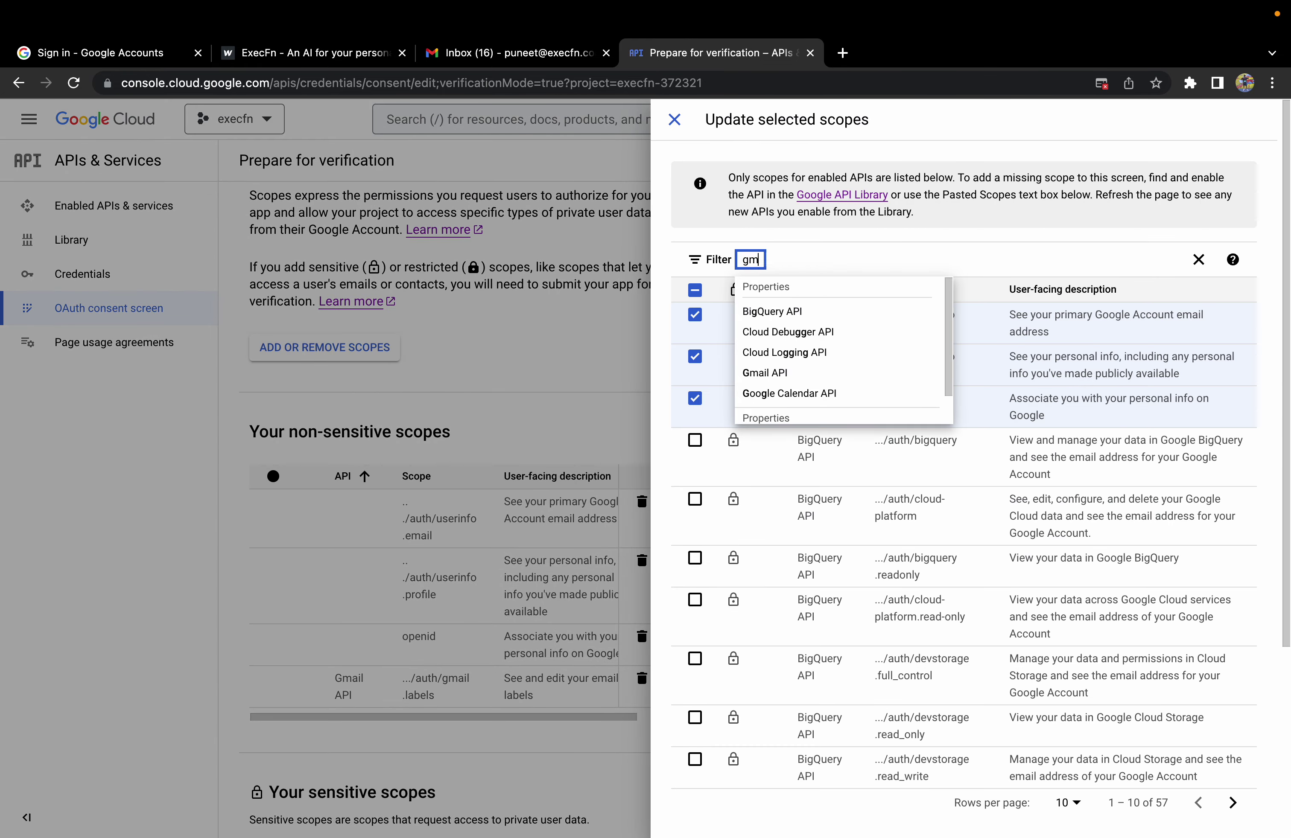
type("ail")
key("Return")
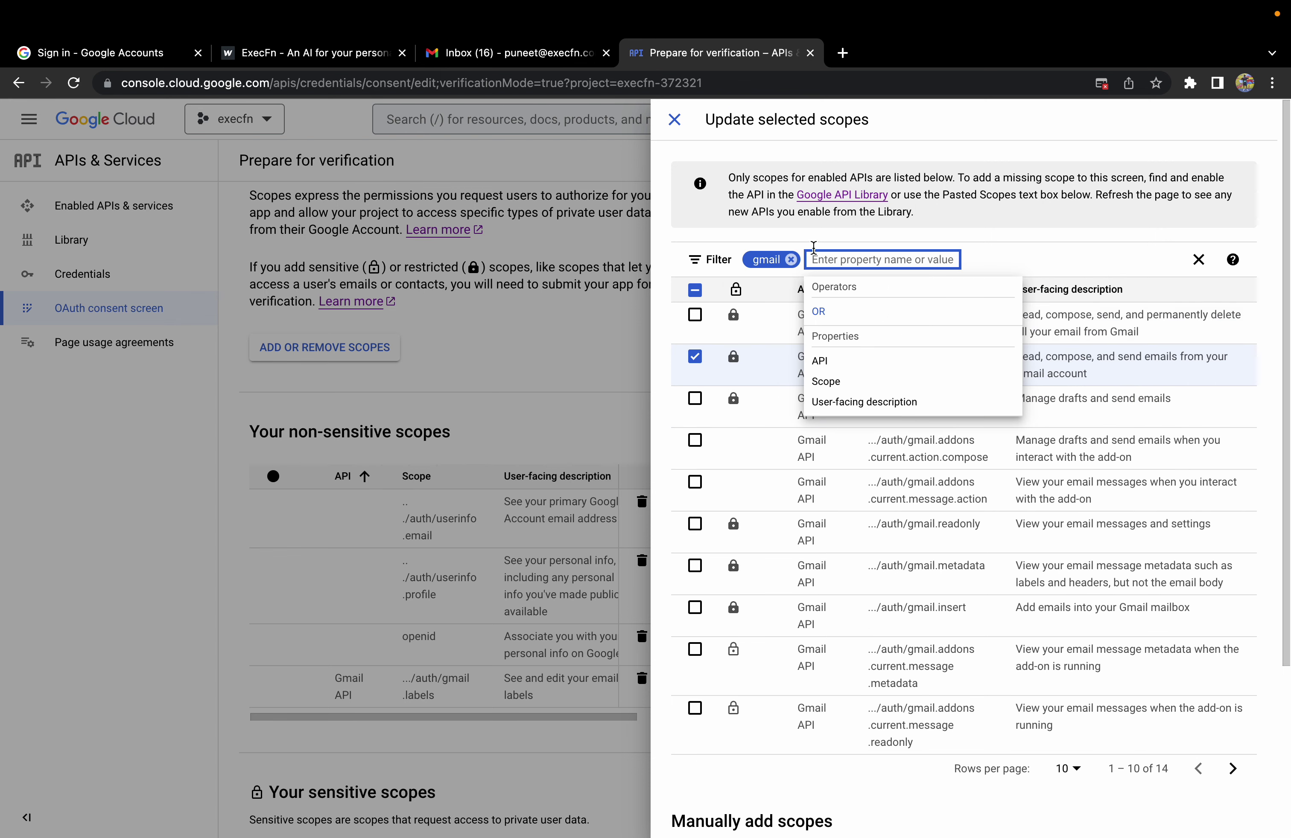
left_click(897, 223)
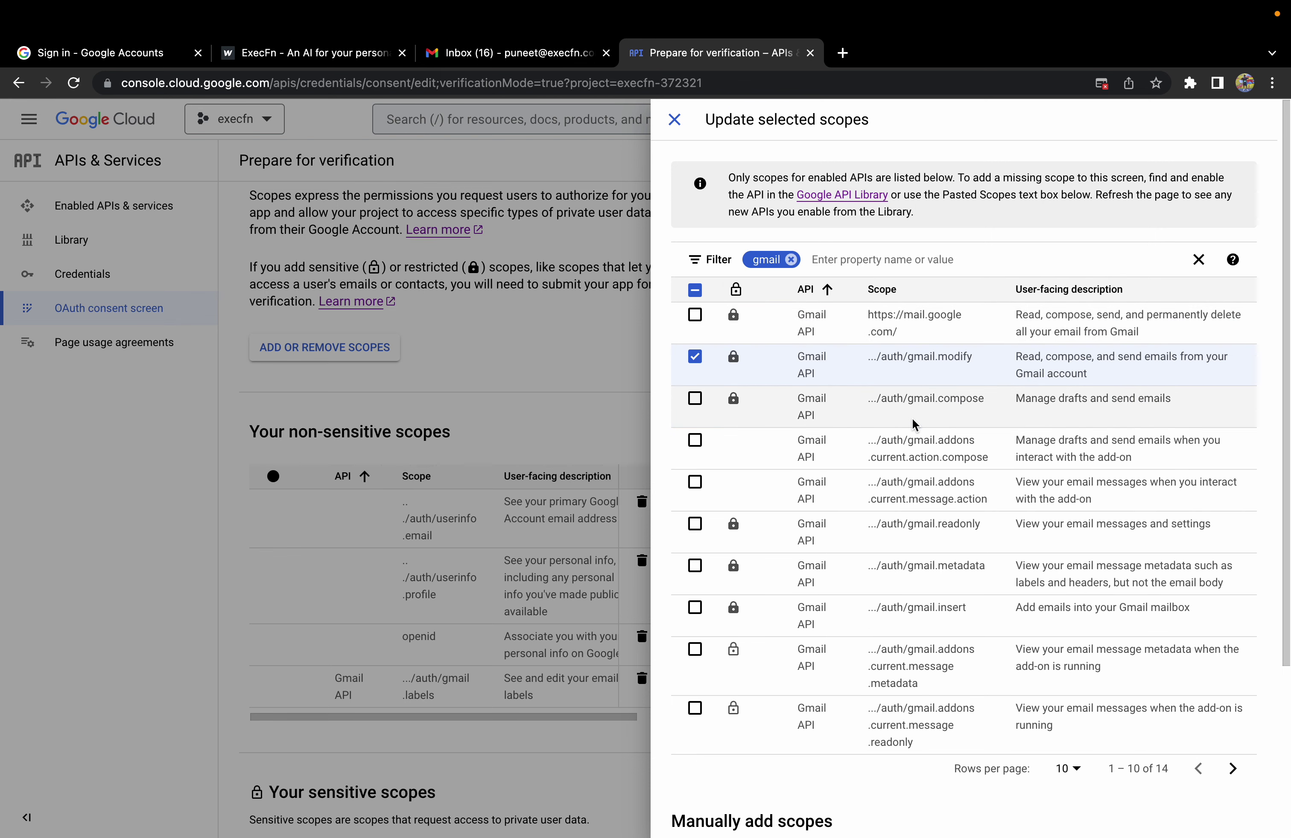
Examine both pages of Gmail API scopes and their descriptions, and close the selection without updating it.
scroll(912, 420, "down", 2)
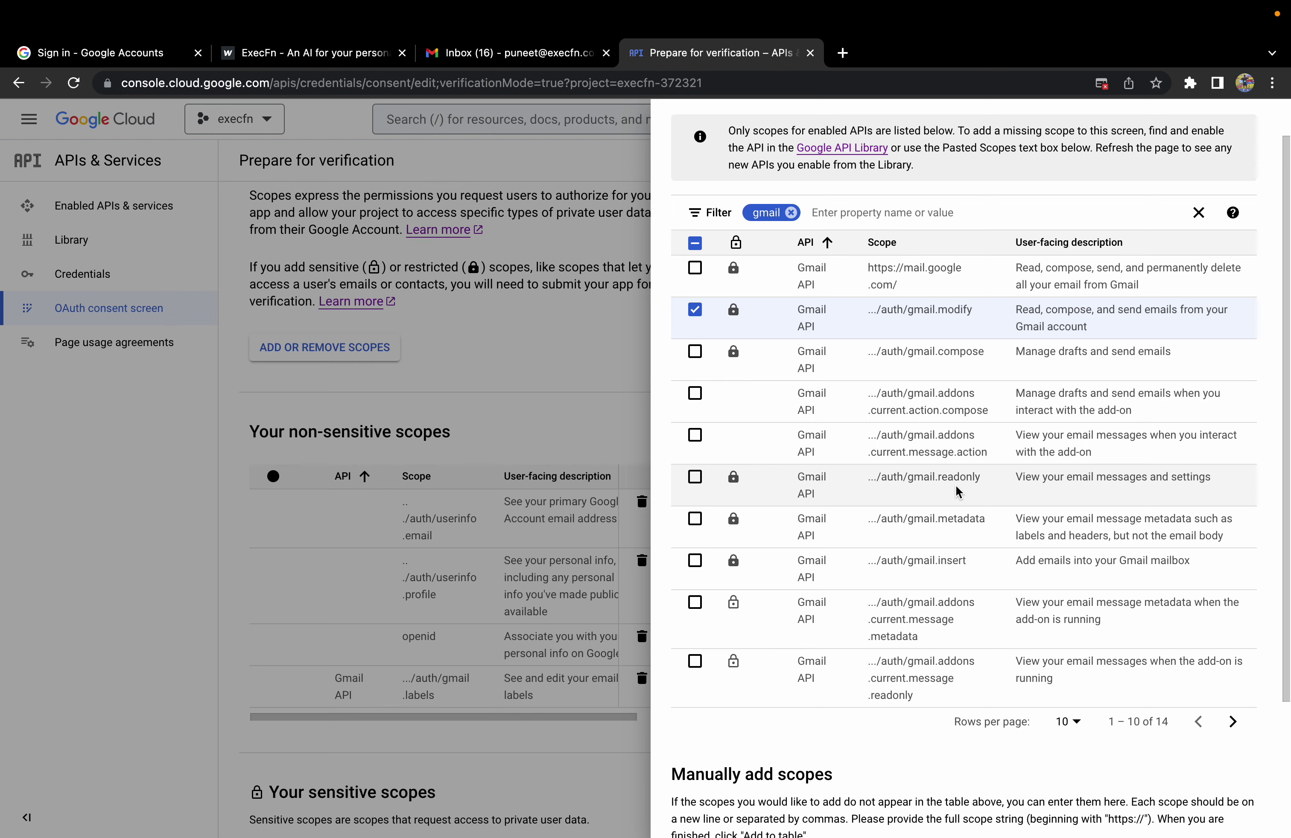
scroll(955, 485, "down", 1)
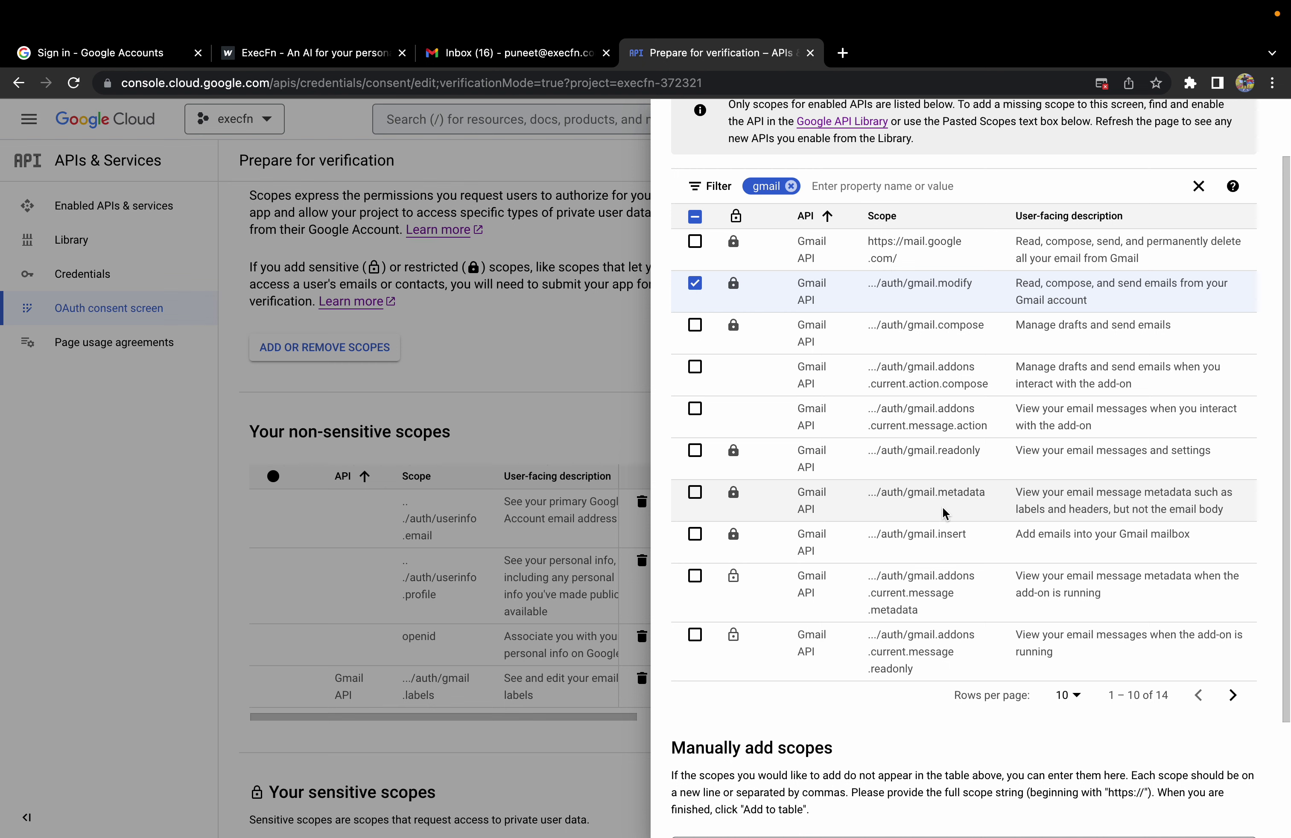
scroll(942, 509, "down", 1)
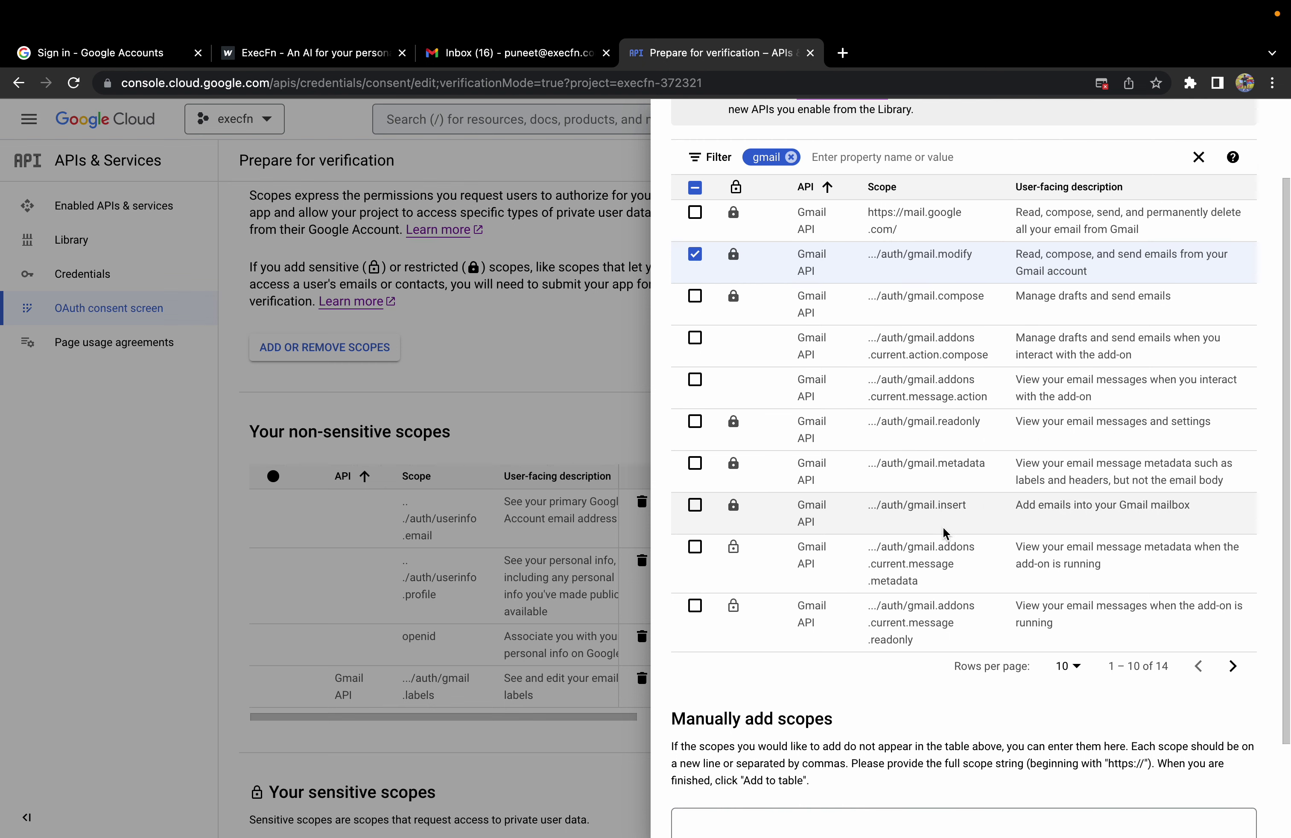
scroll(944, 544, "down", 2)
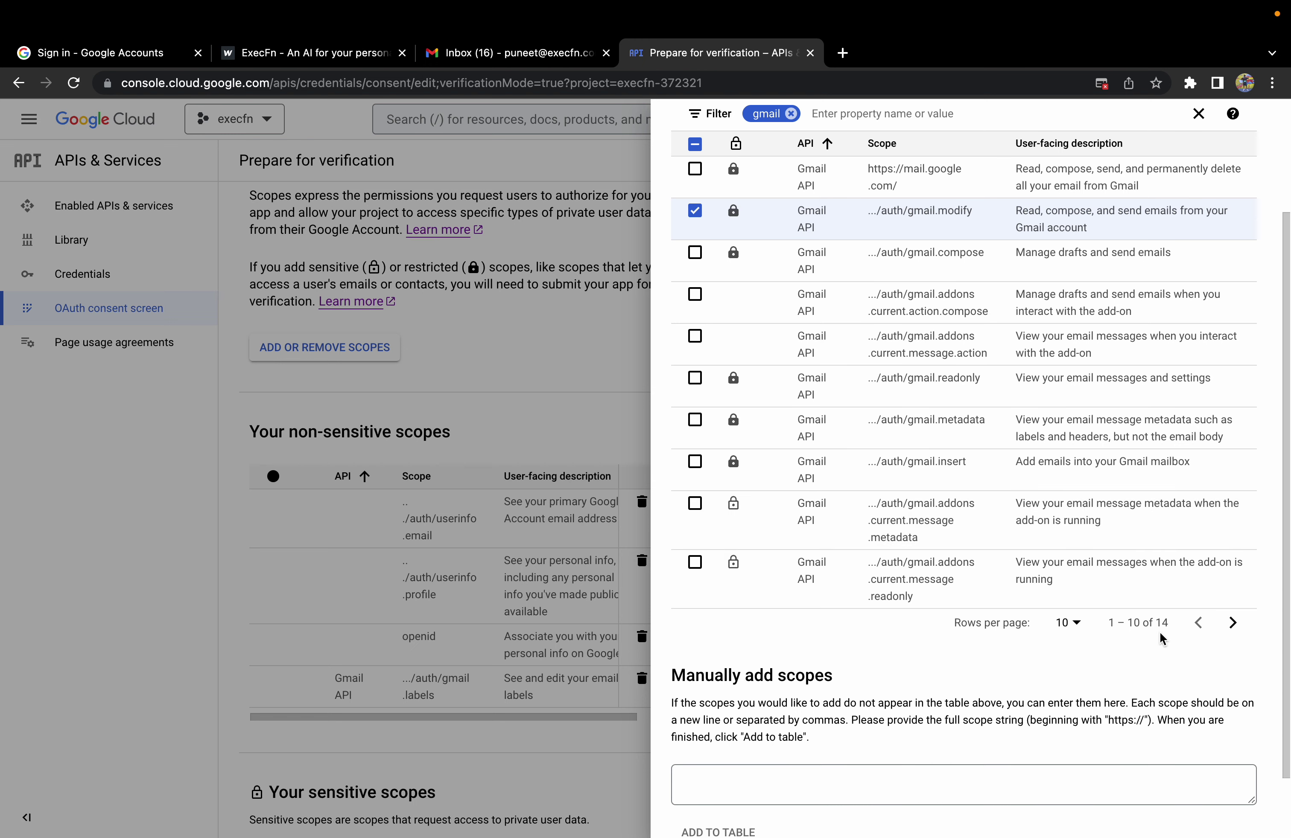
left_click(1233, 623)
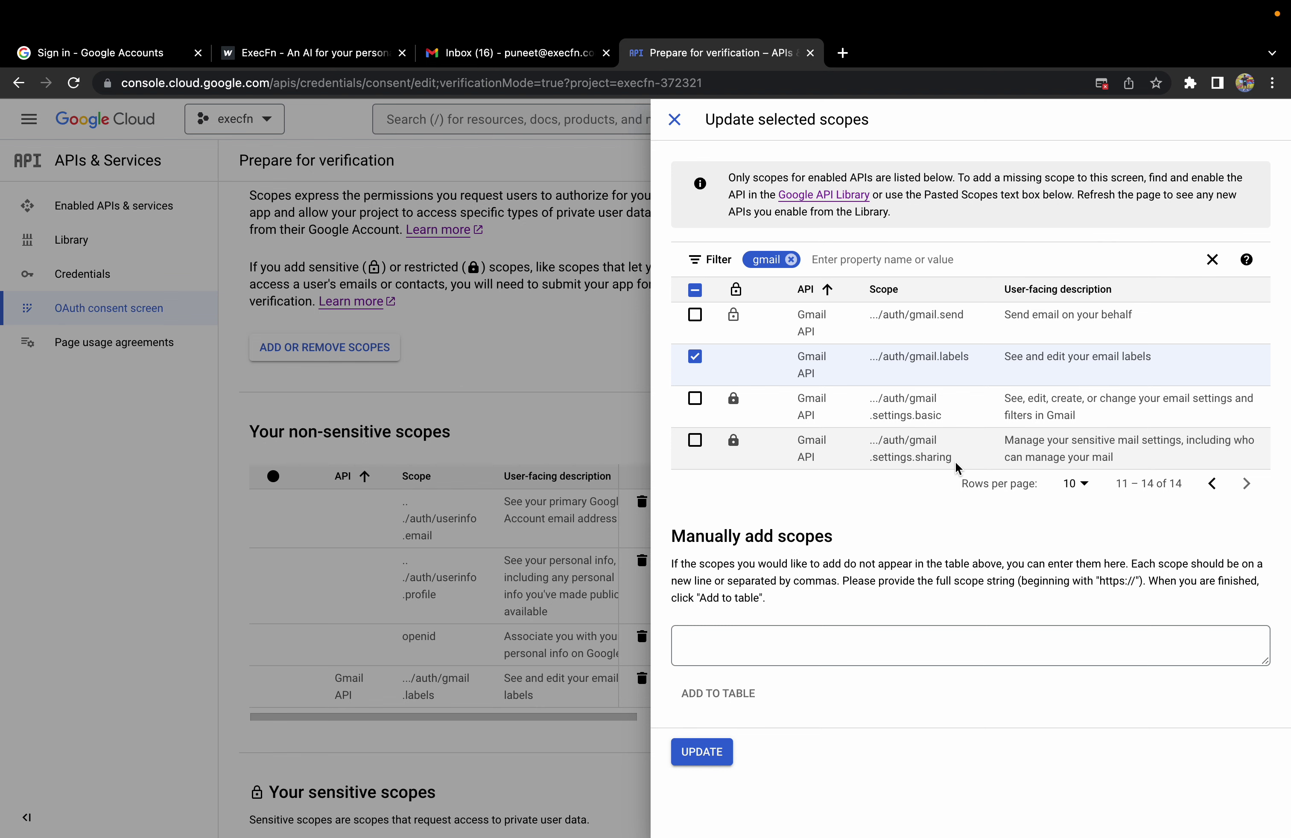
left_click(1213, 484)
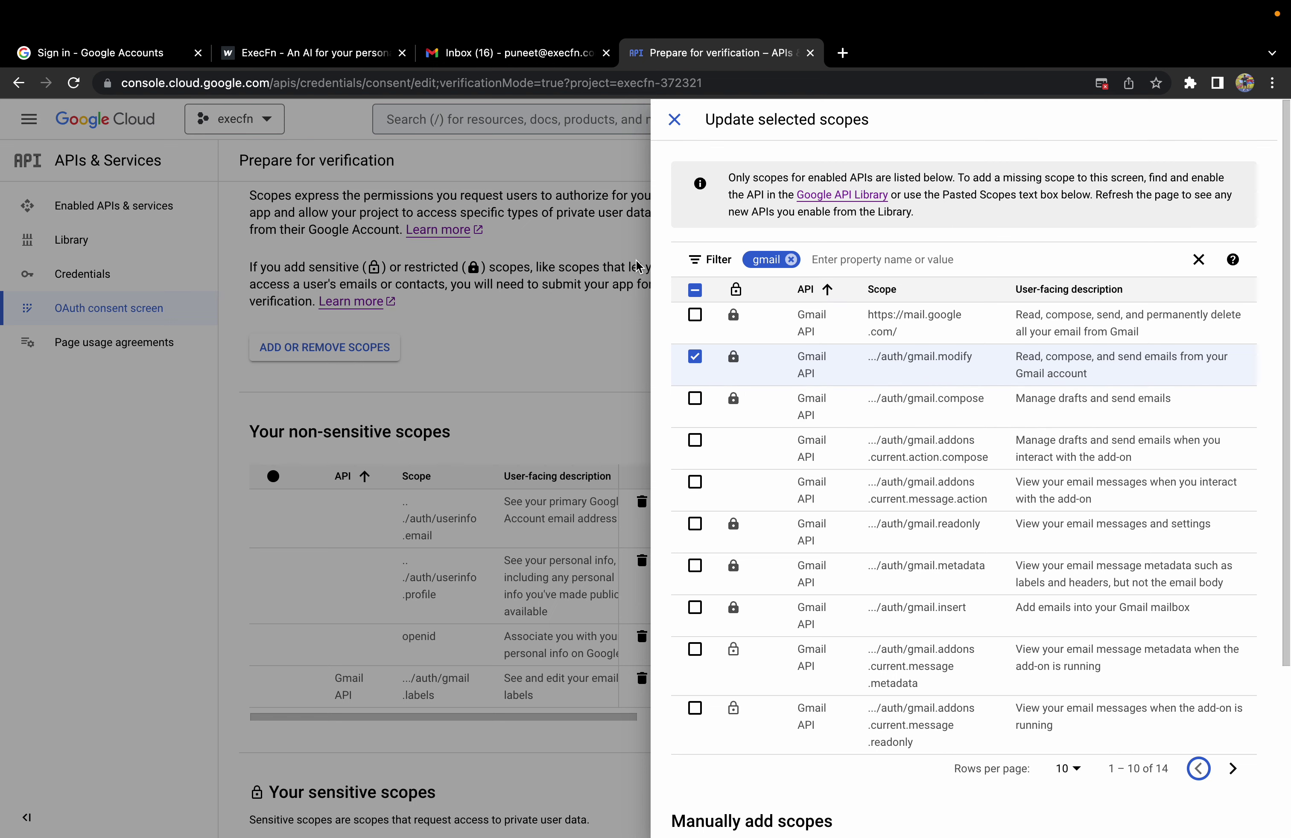
left_click(675, 121)
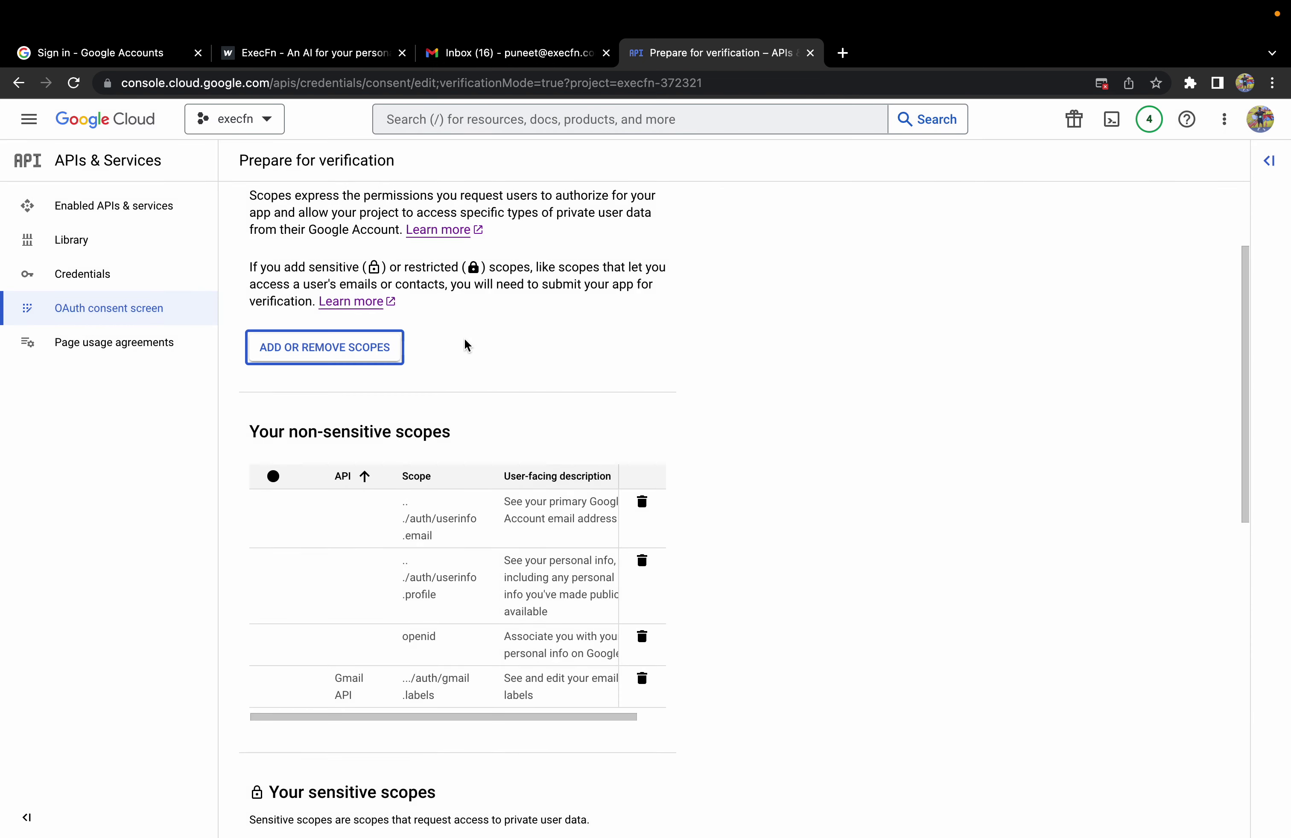
Grant execfn.com access to edit email labels and to read, compose and send emails, and turn on Mail Bot.
left_click(140, 64)
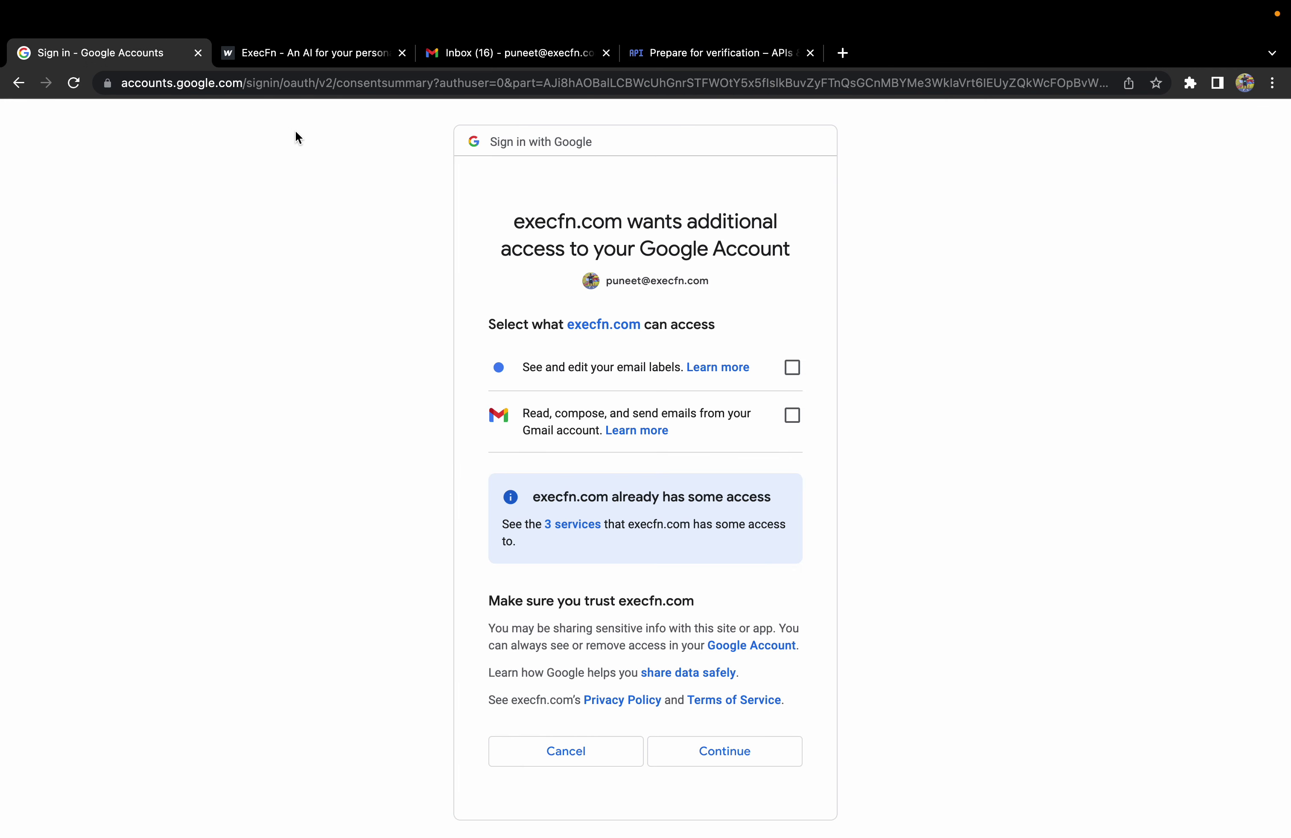
left_click(612, 368)
left_click(603, 415)
scroll(691, 525, "down", 1)
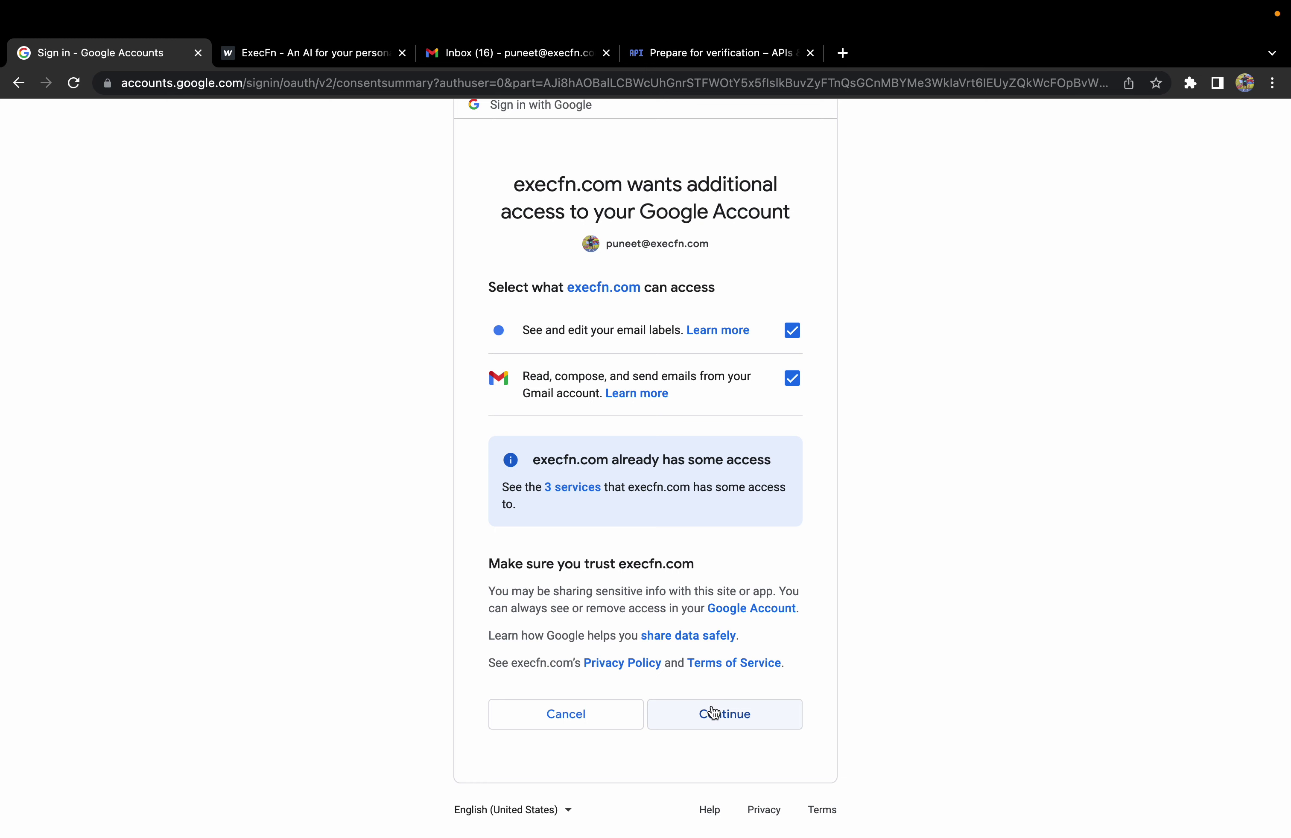
left_click(713, 713)
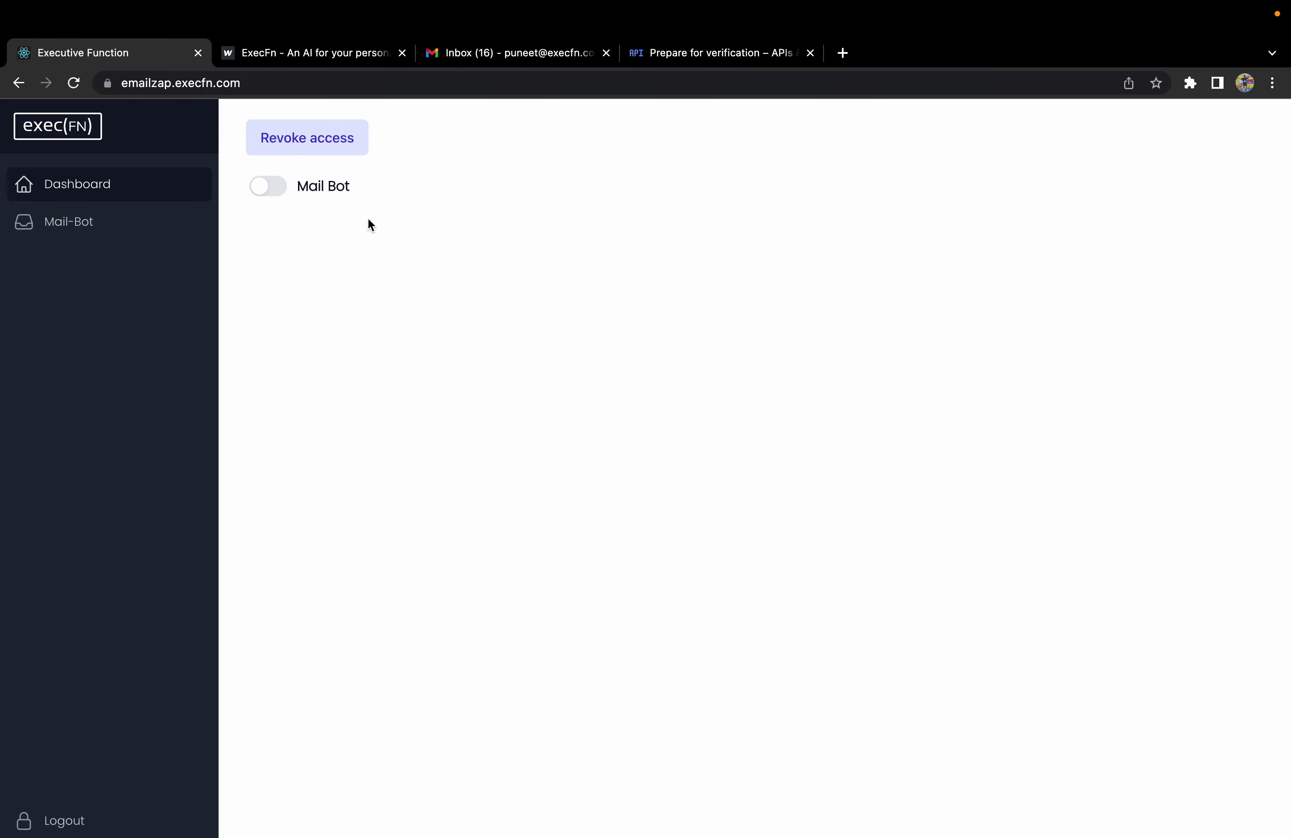
left_click(274, 193)
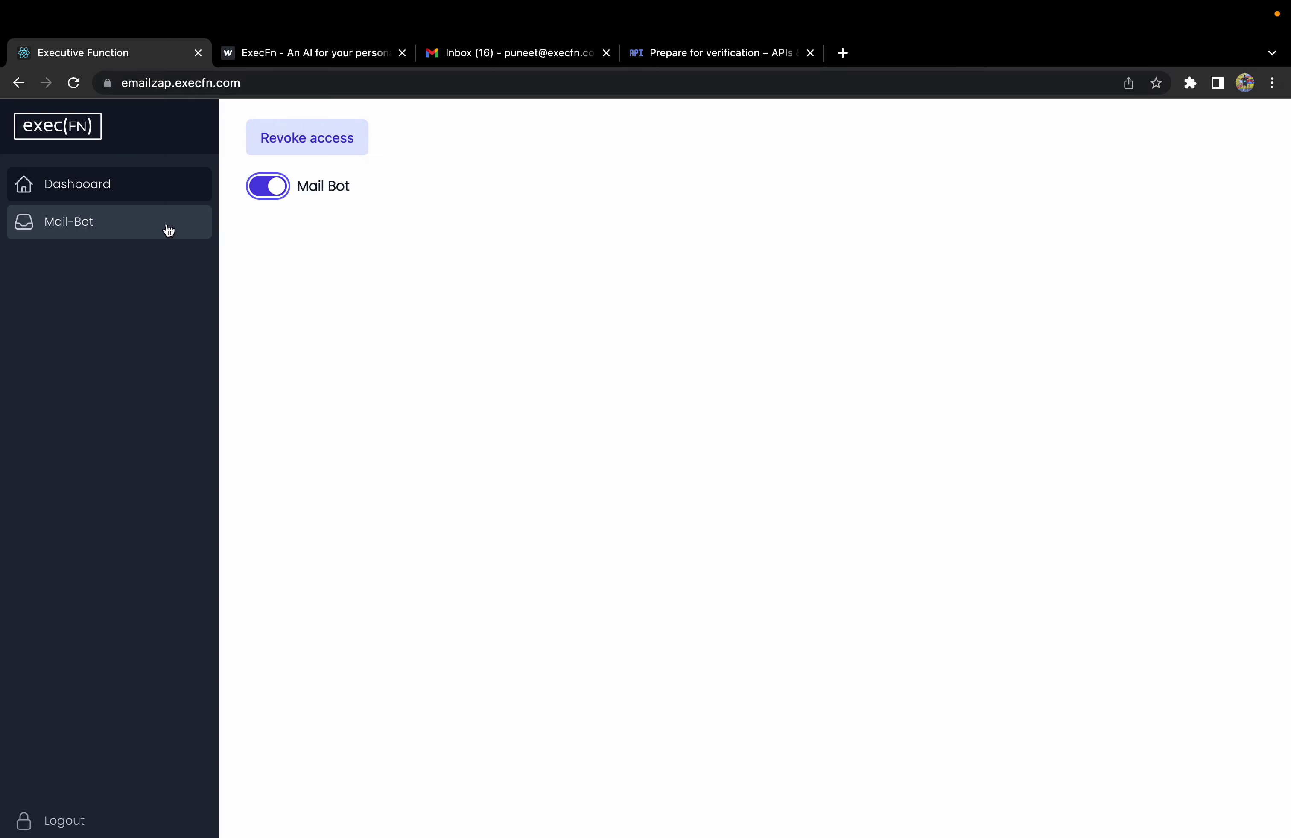
Open the Mail-Bot page of the execfn app, check the Gmail inbox and its labels, and return to the white-listed users list.
left_click(147, 221)
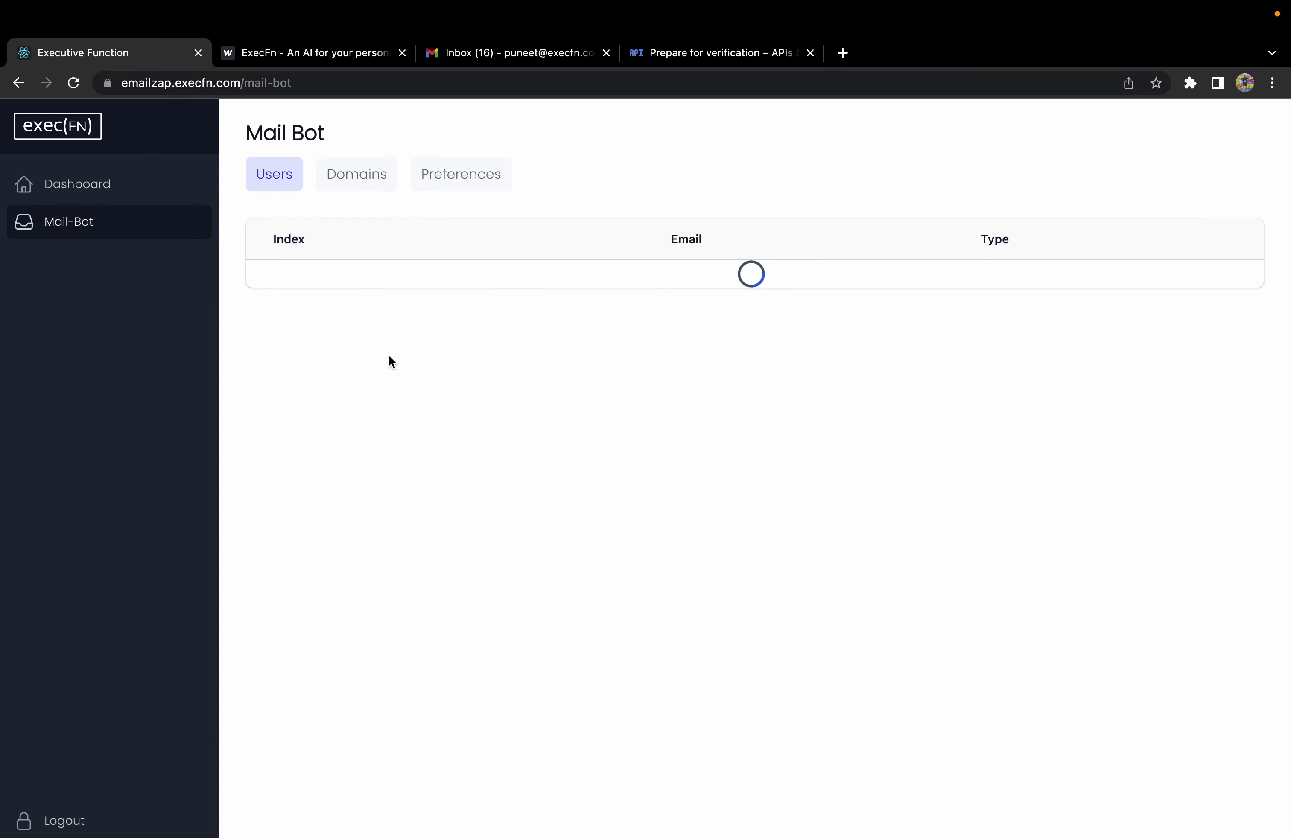
left_click(452, 54)
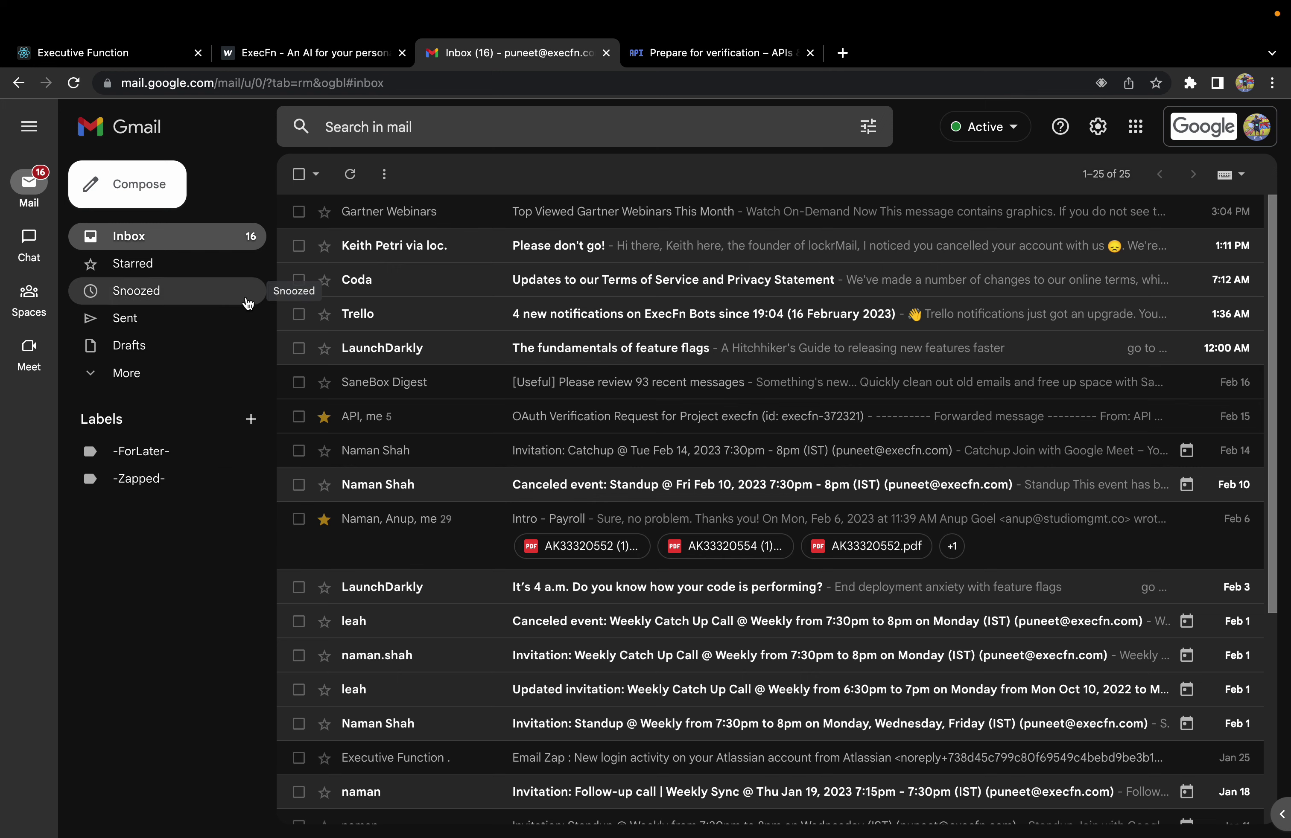
left_click(145, 43)
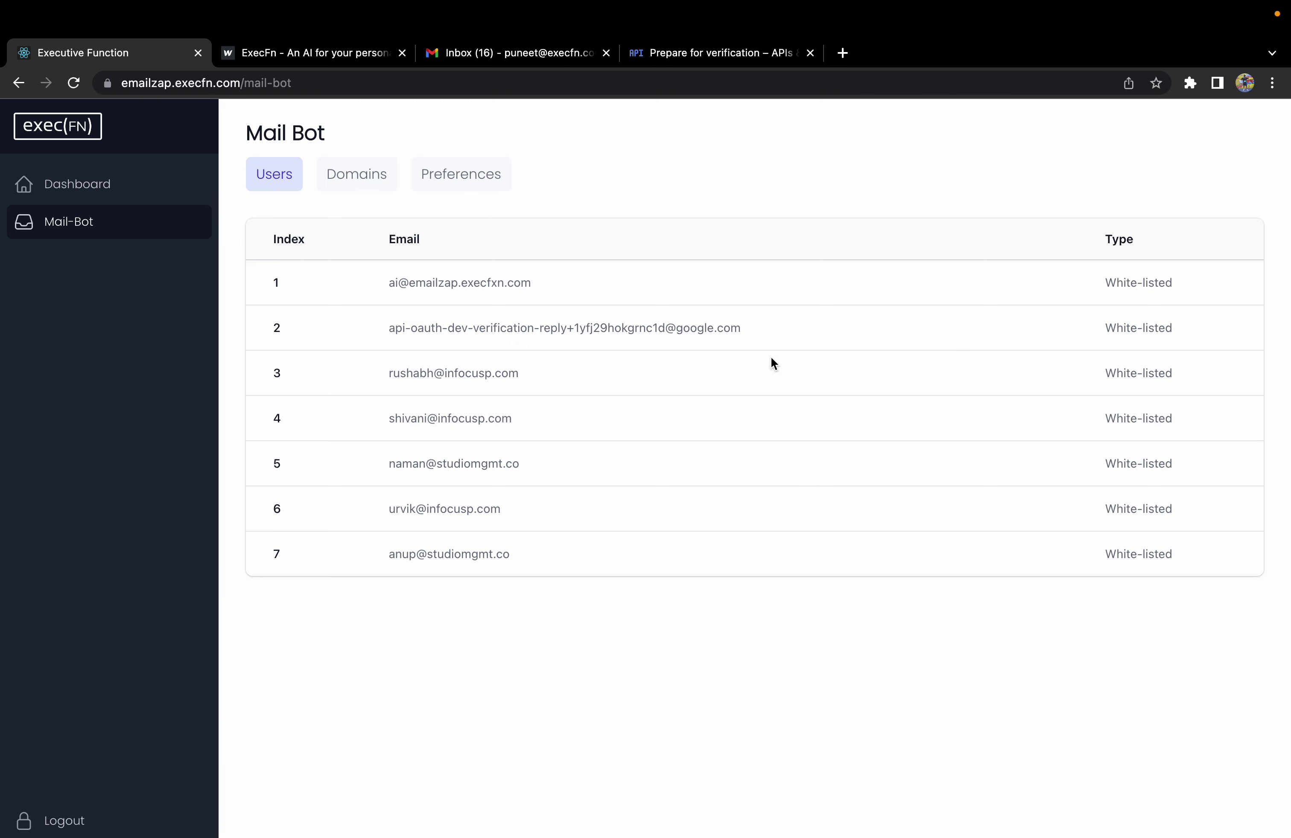
Switch to the other personal Chrome profile, open Gmail for its second Google account and close the first account's inbox.
left_click(499, 48)
left_click(1245, 83)
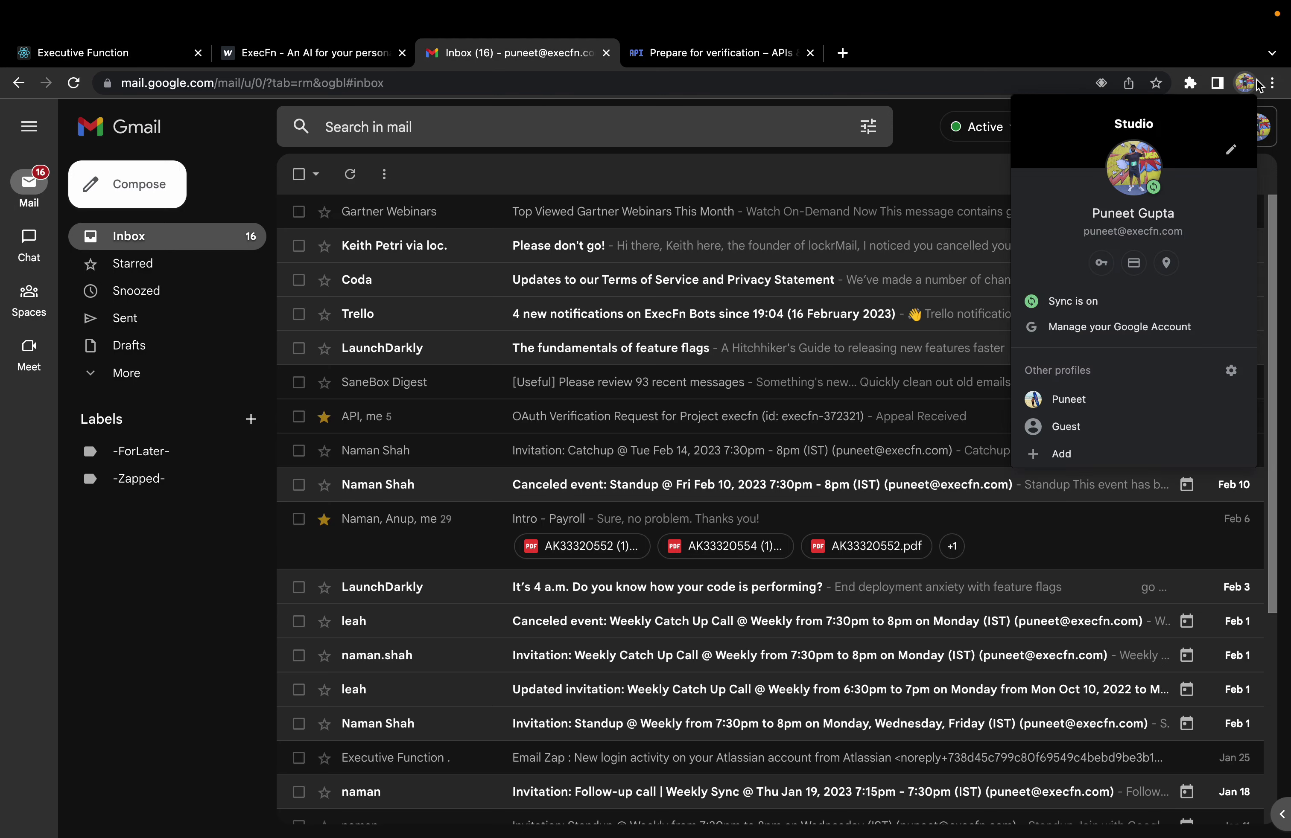
left_click(1094, 400)
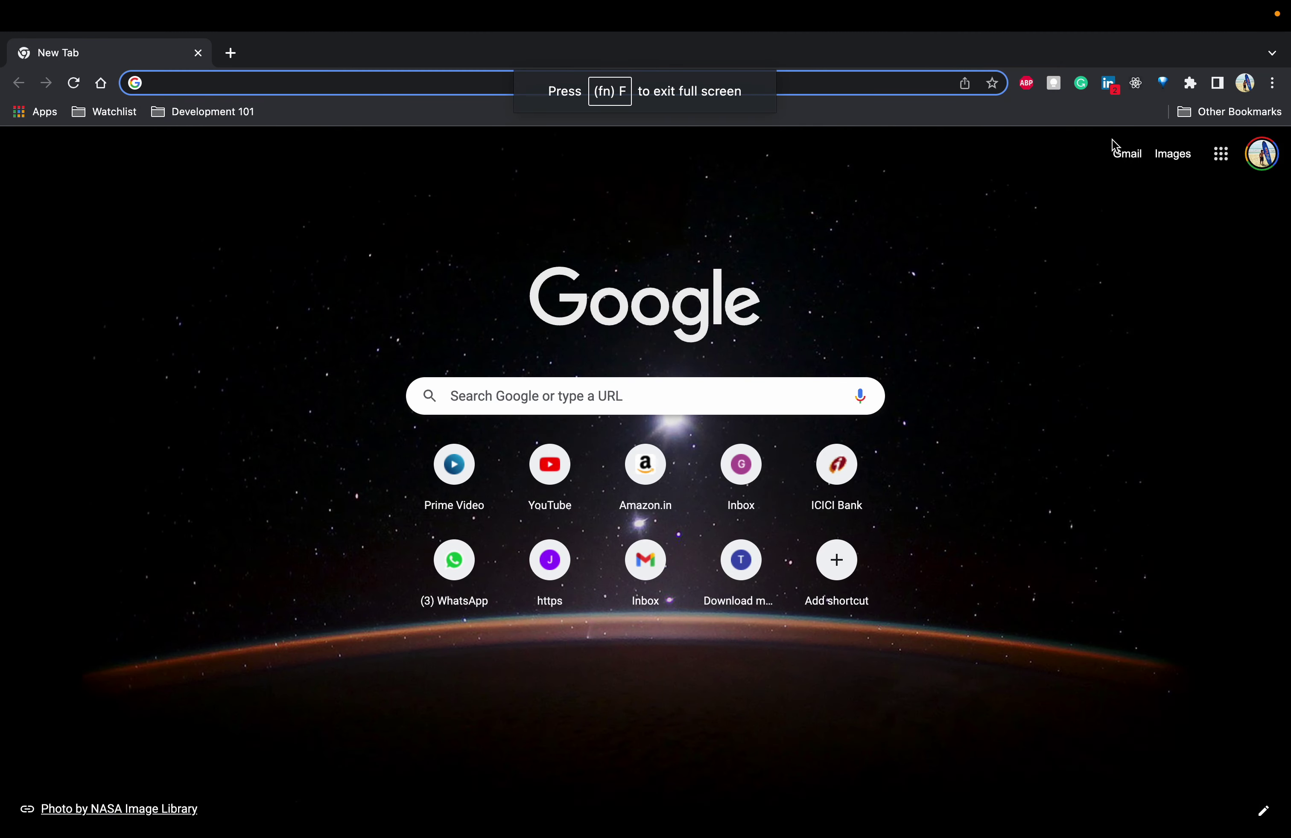
left_click(1123, 152)
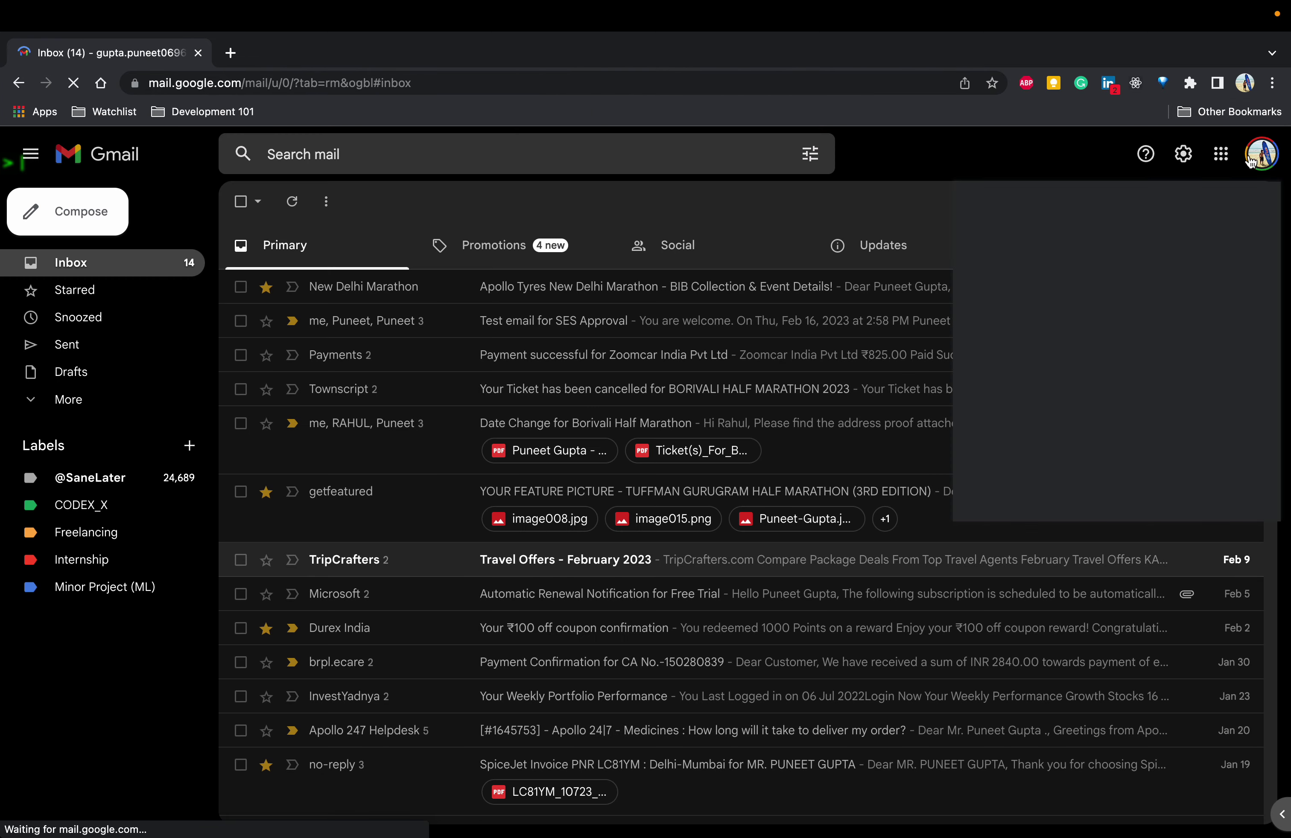
left_click(1258, 152)
left_click(1084, 348)
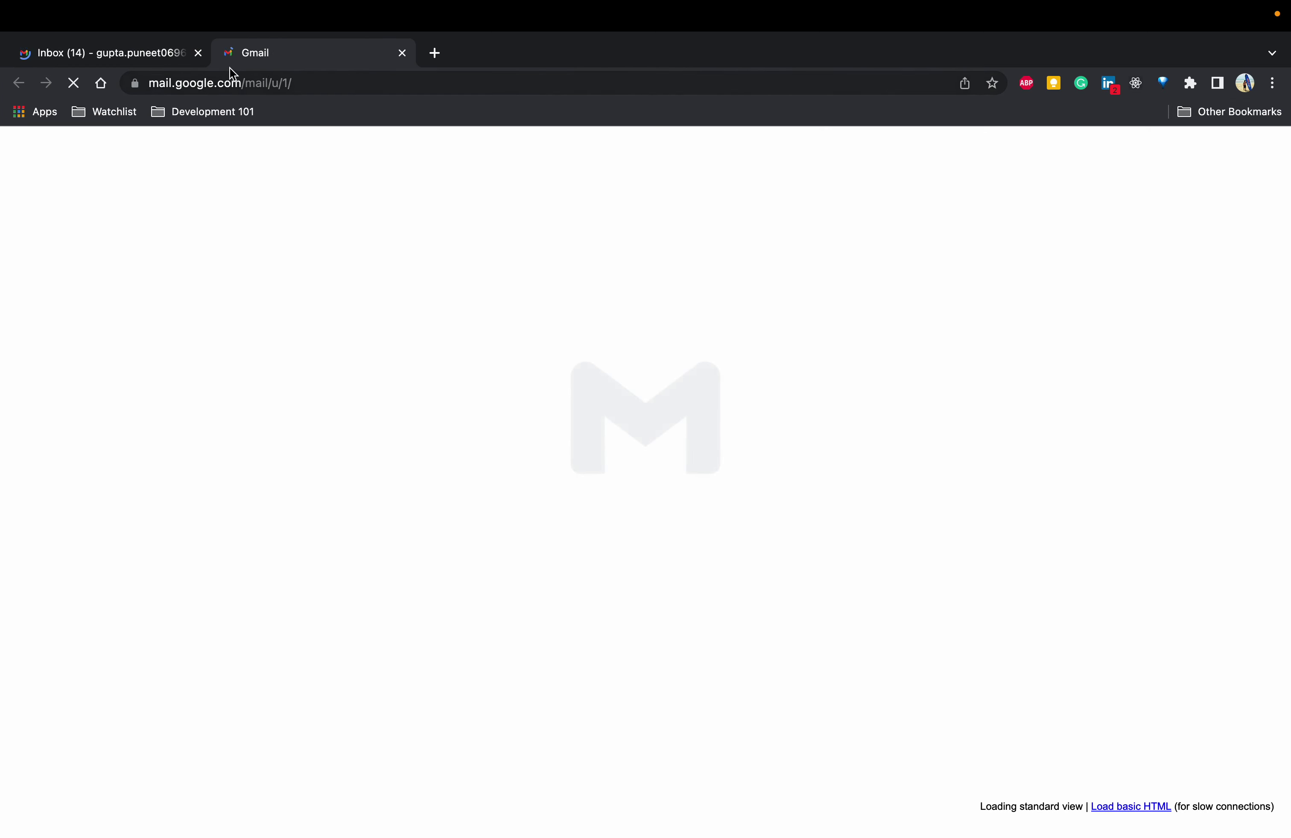
left_click(198, 53)
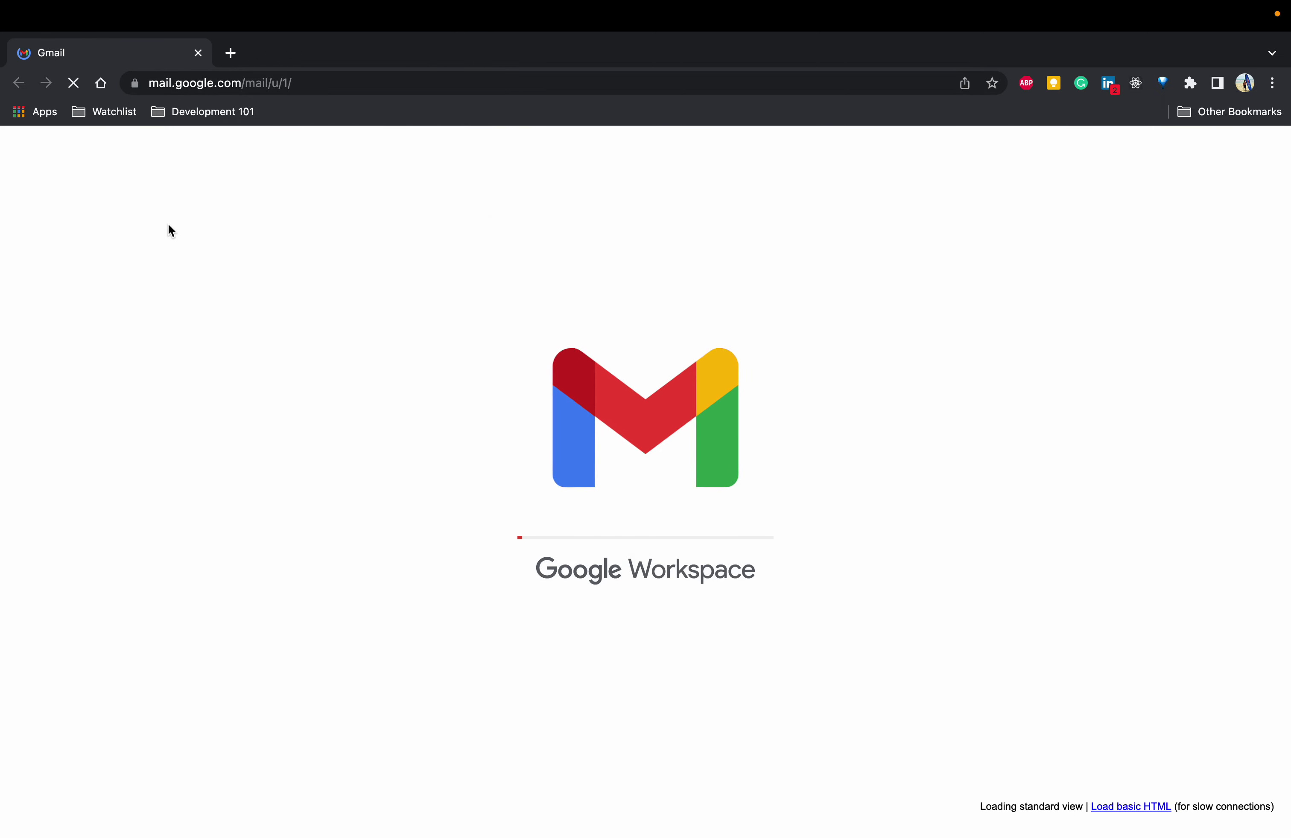